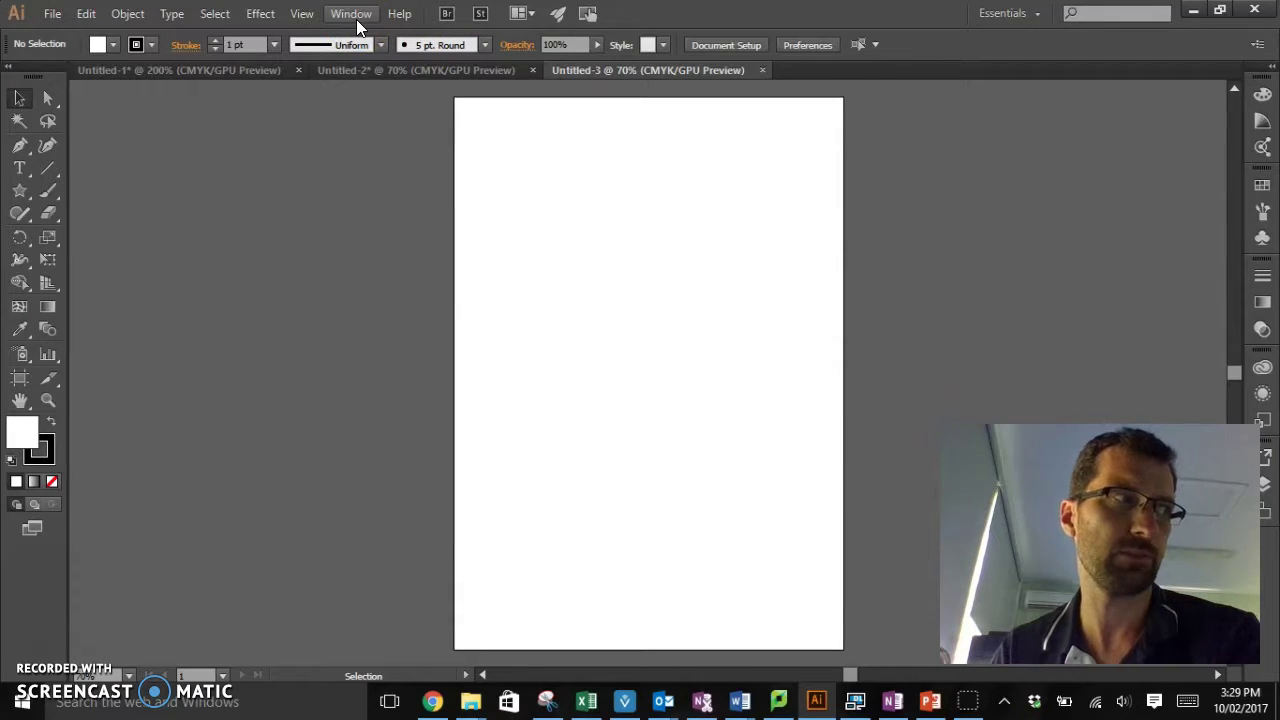
Step: Activate the Rectangle tool and display the Pathfinder panel
left_click(371, 17)
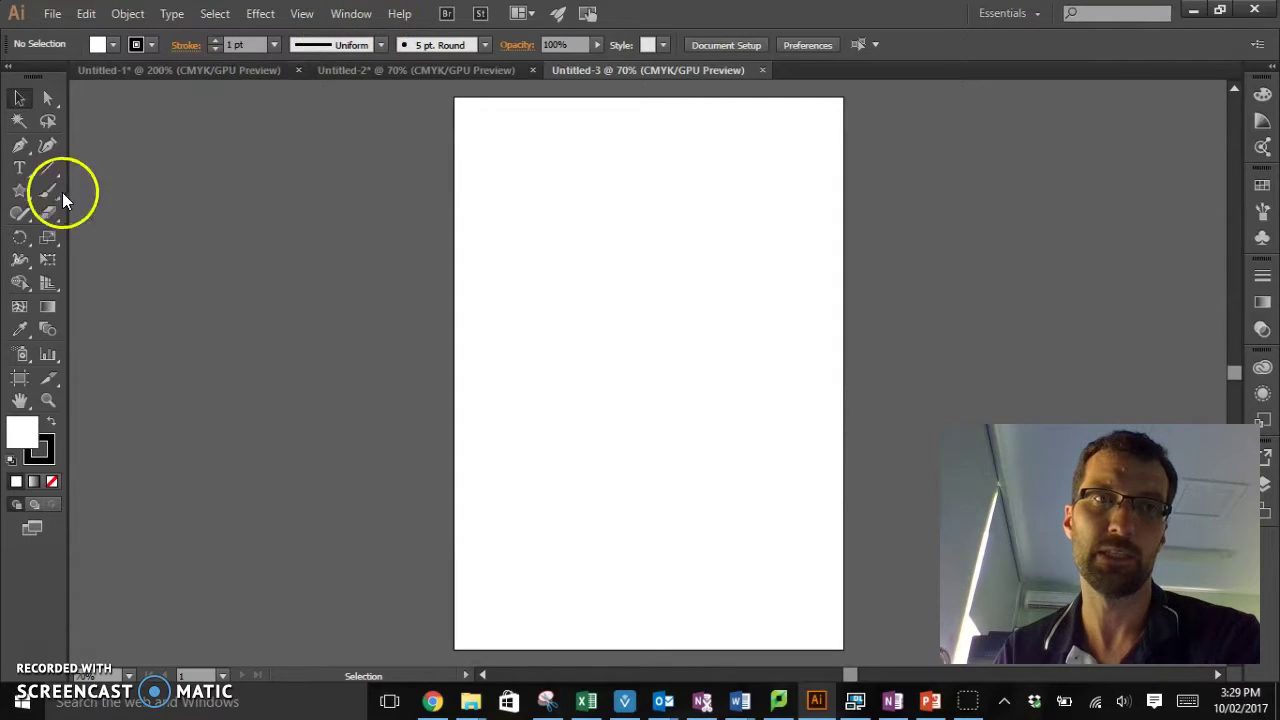
left_click(27, 198)
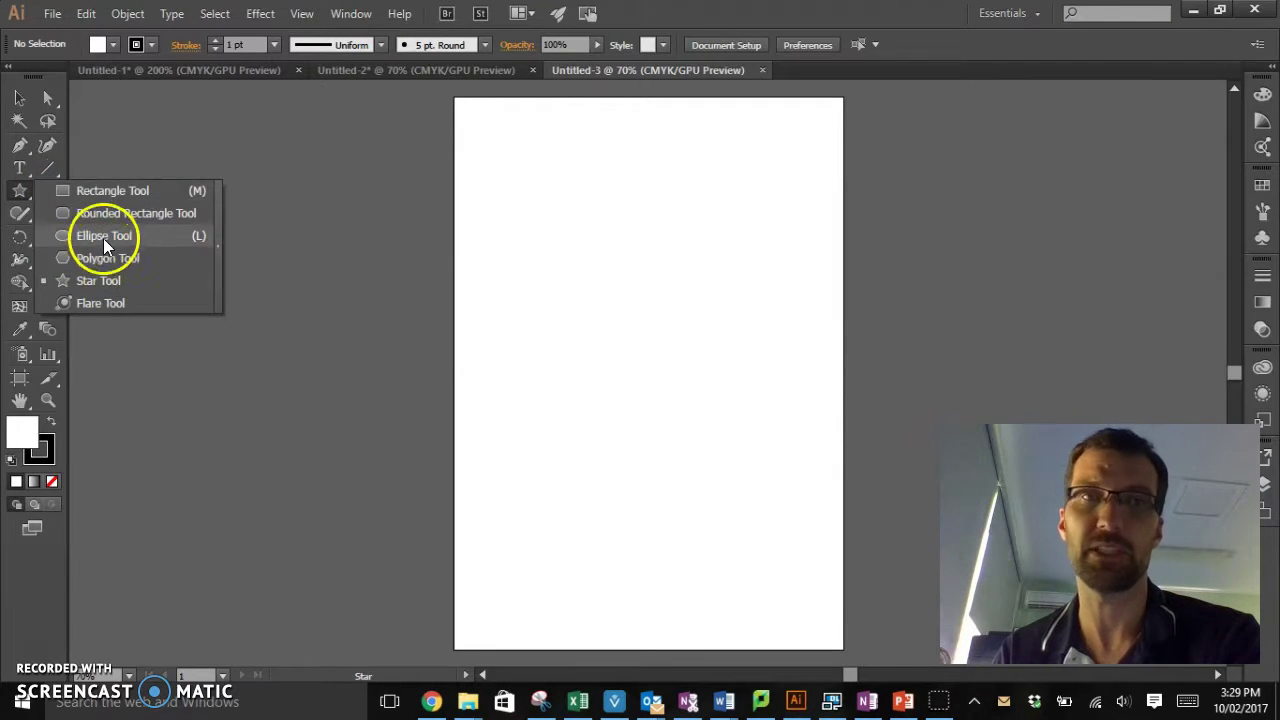
left_click(103, 191)
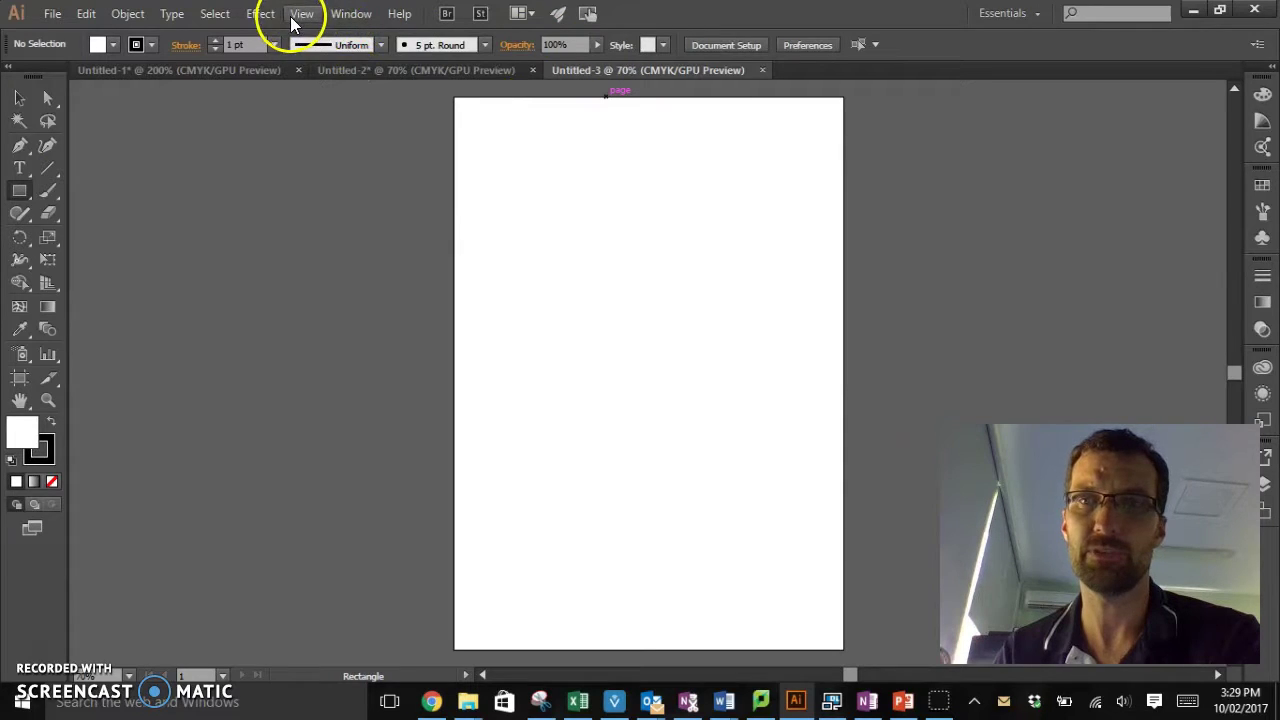
left_click(343, 15)
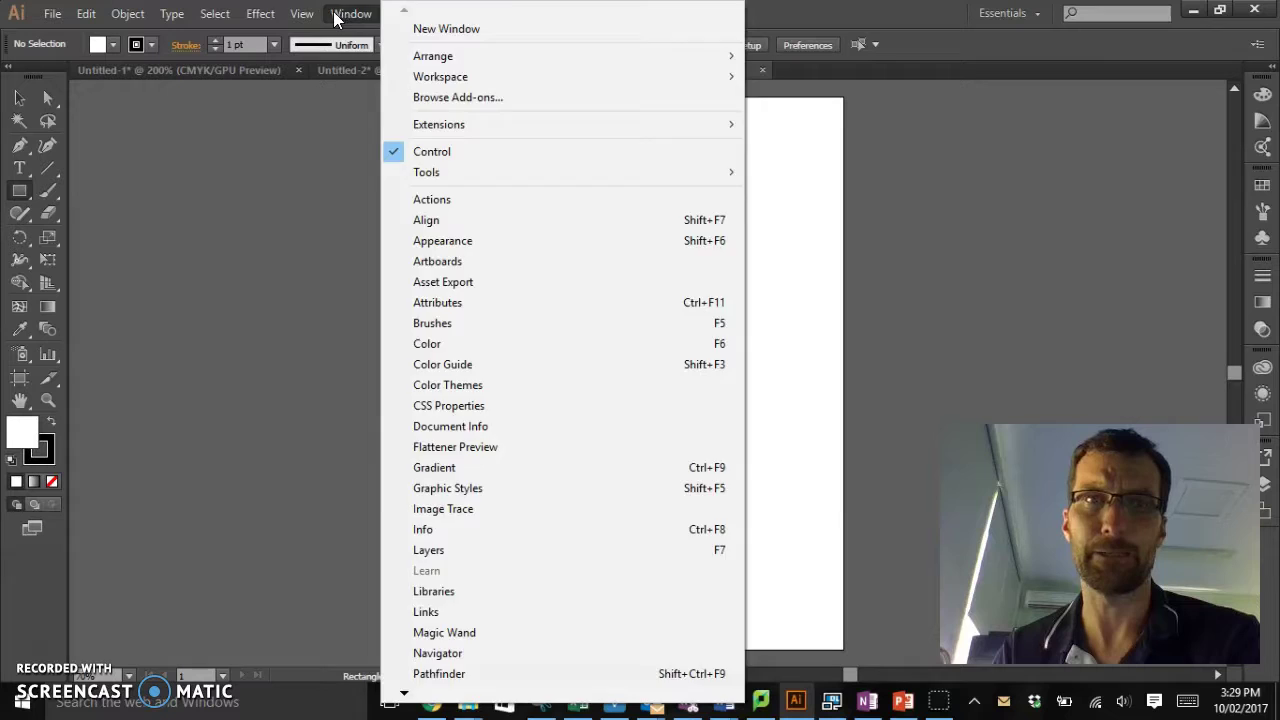
left_click(320, 100)
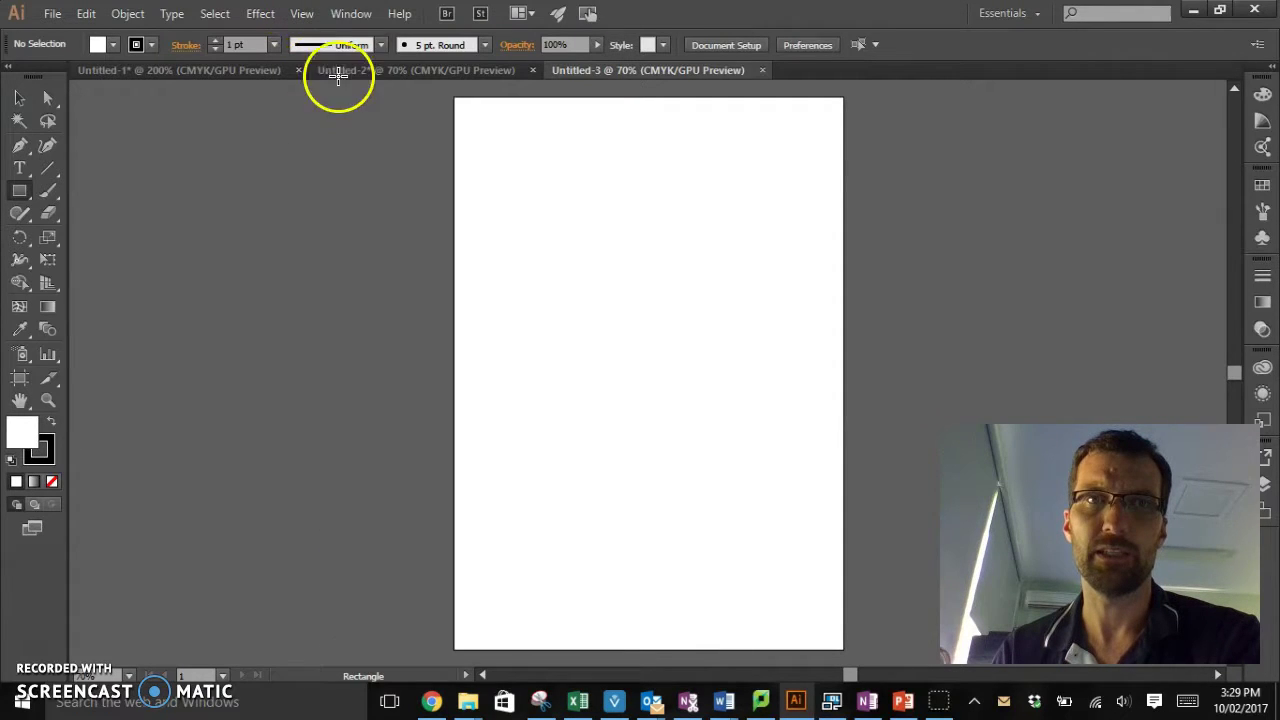
left_click(325, 100)
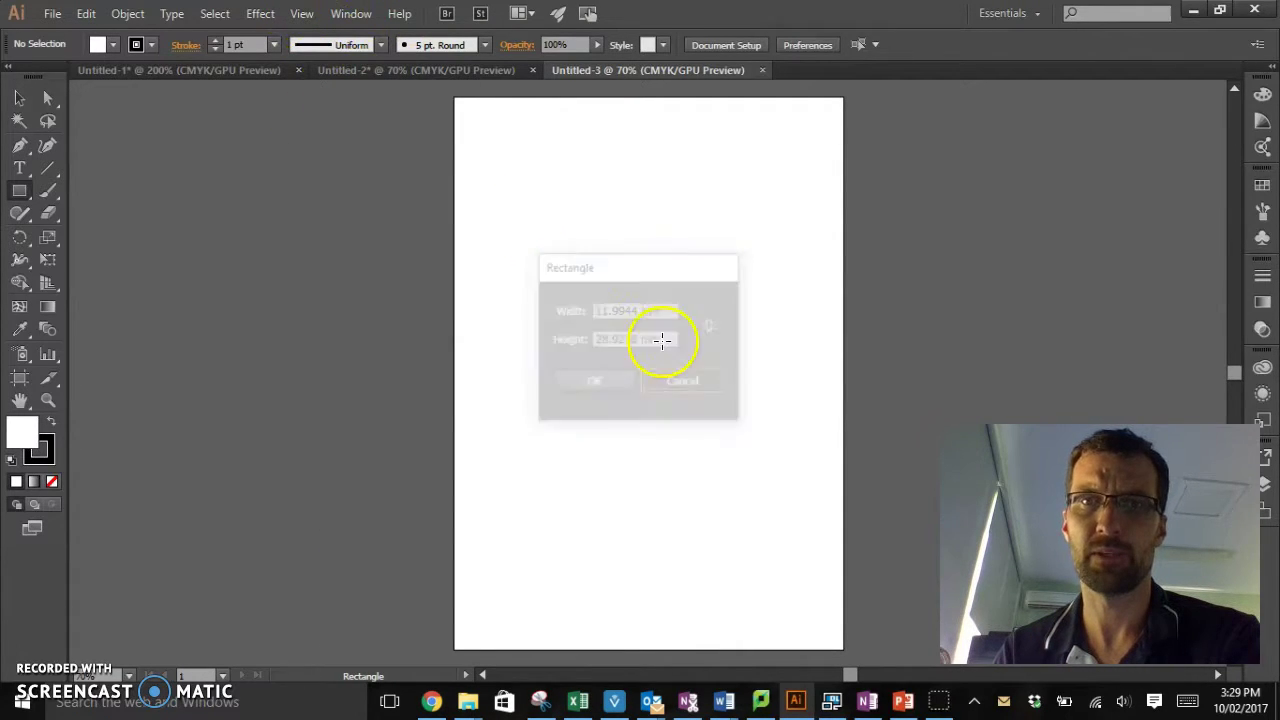
left_click(355, 14)
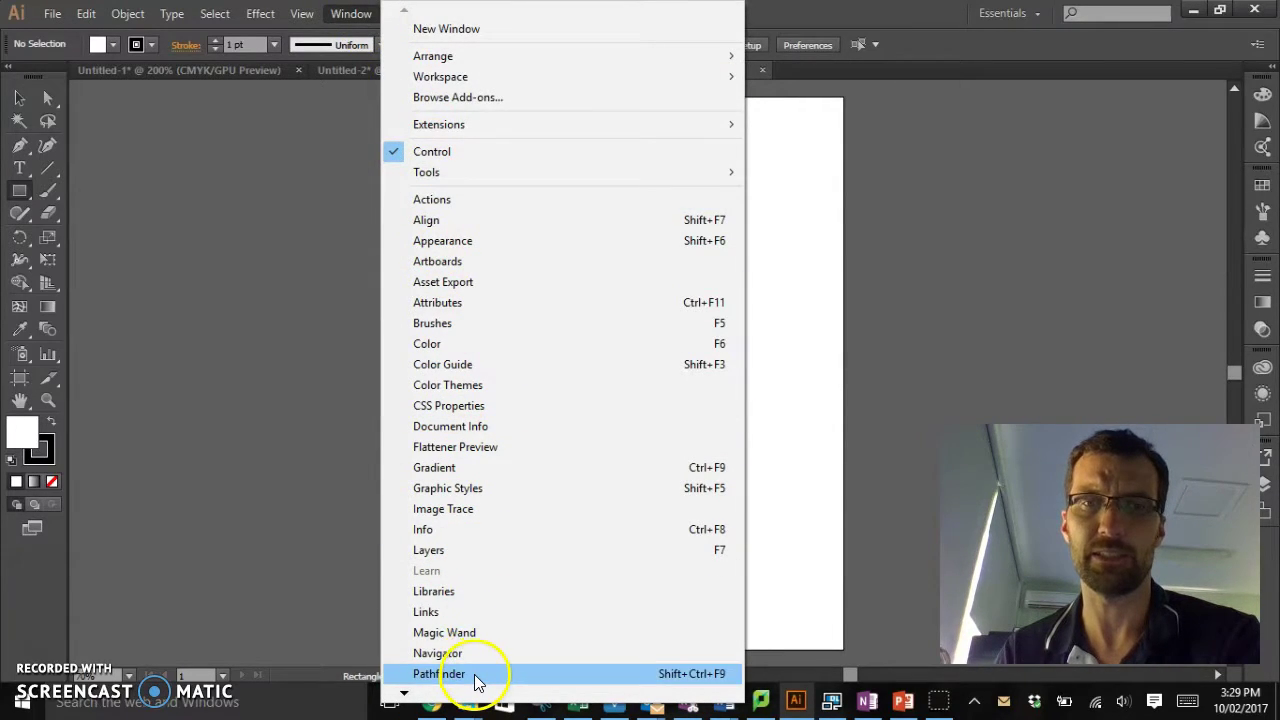
left_click(440, 674)
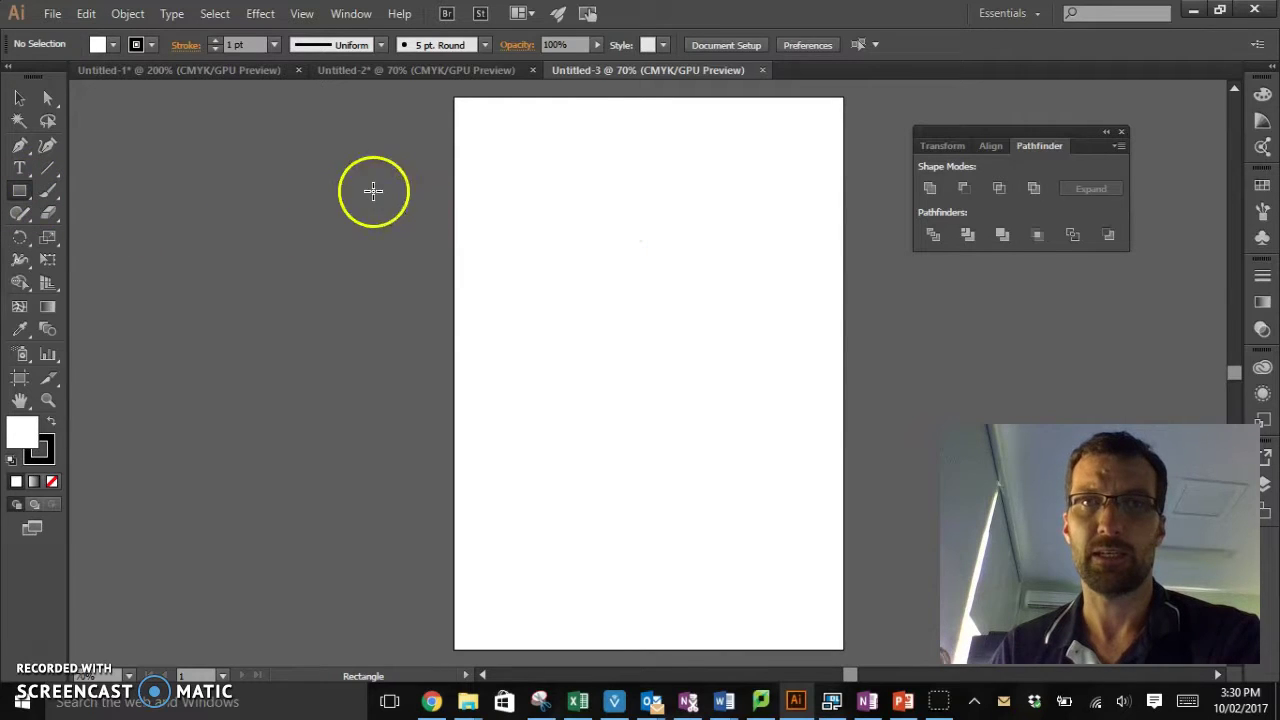
Step: Draw a rectangle about 76 by 42 mm in the upper part of the page and fill it red
left_click_drag(513, 214, 655, 292)
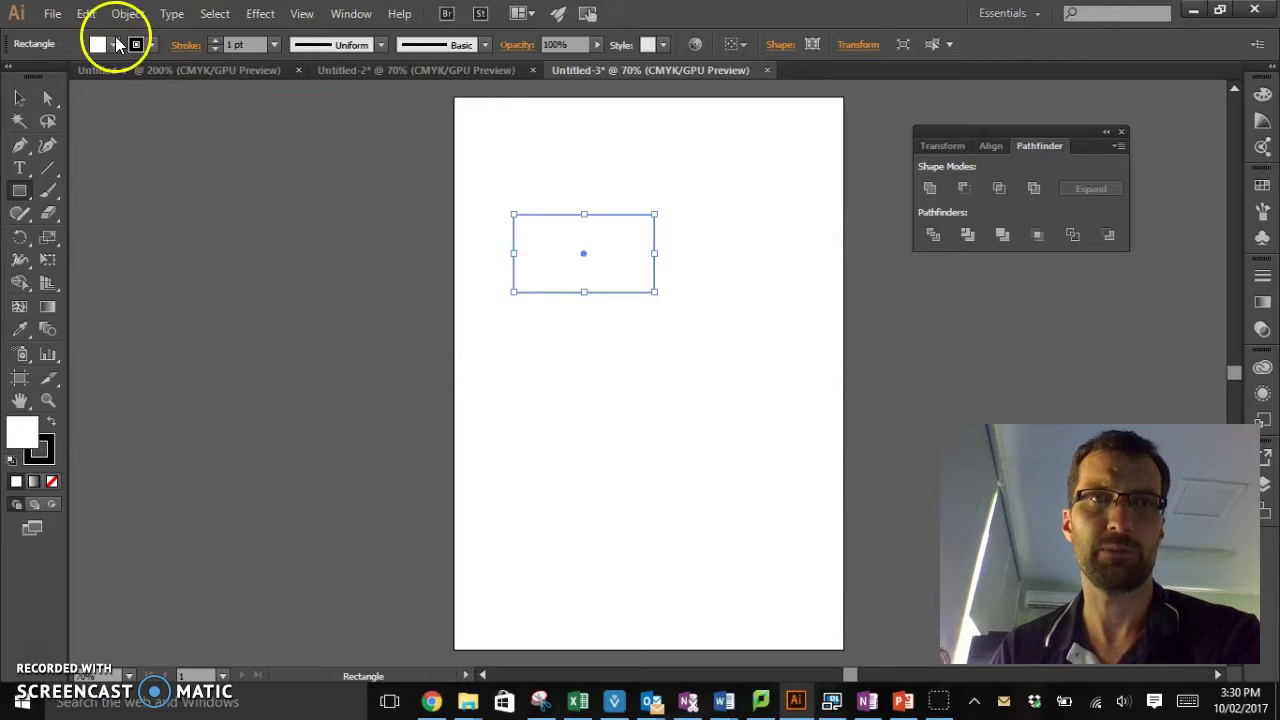
left_click(113, 45)
left_click(64, 77)
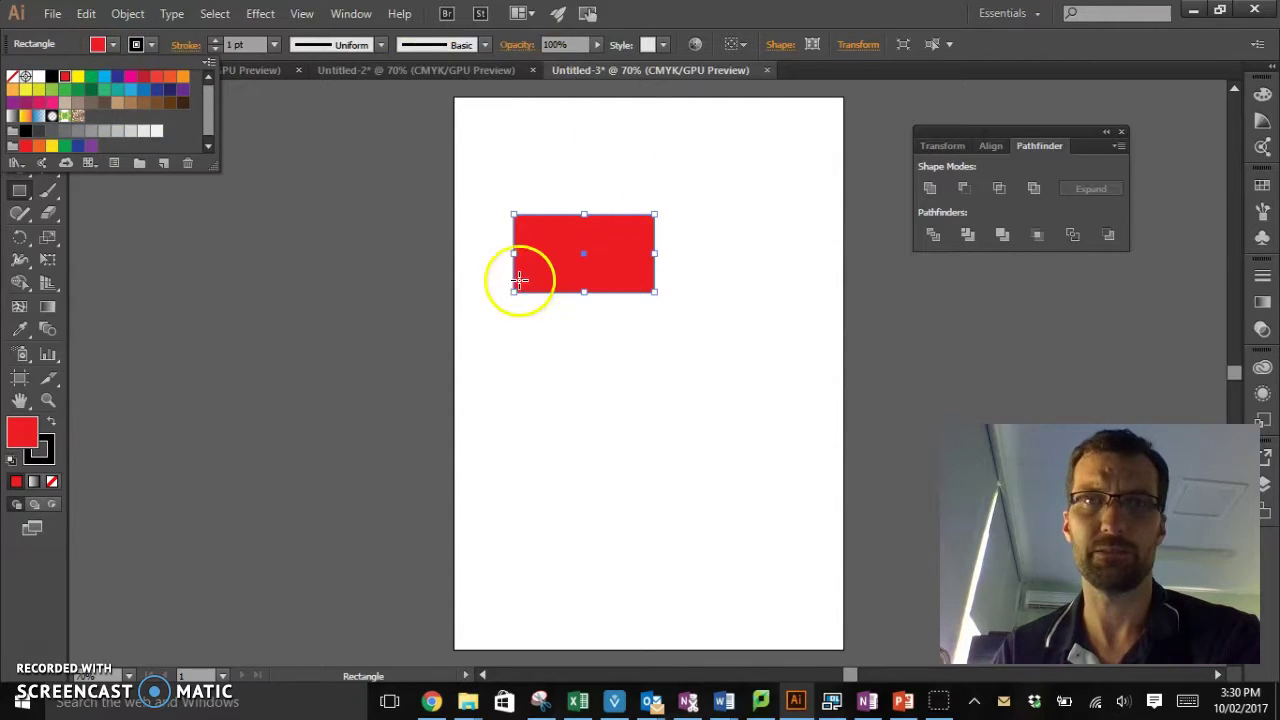
left_click(151, 45)
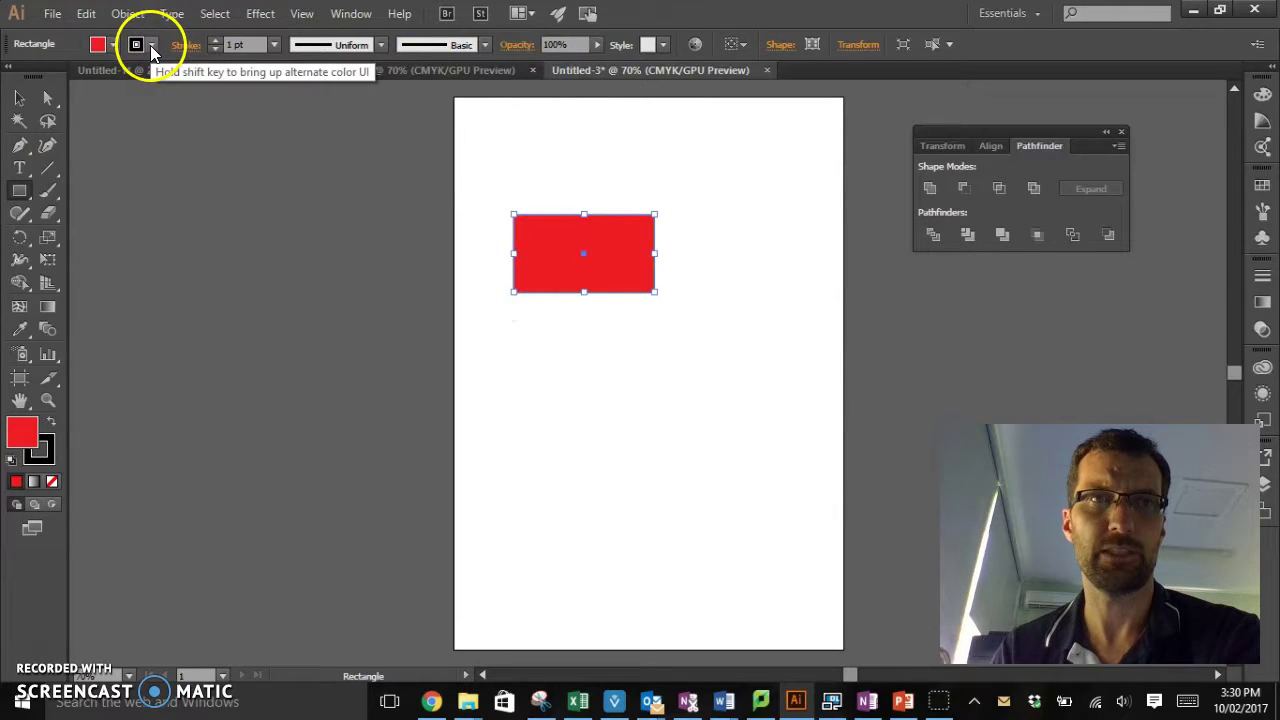
left_click(151, 45)
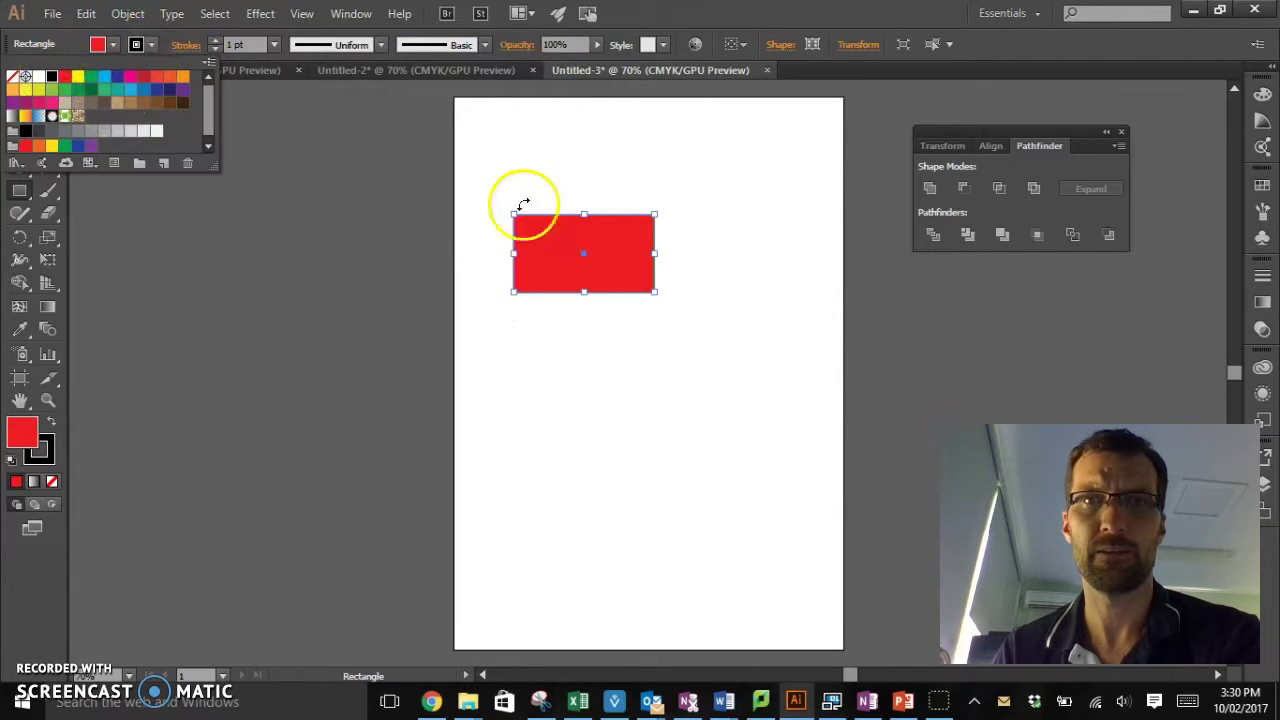
left_click(306, 211)
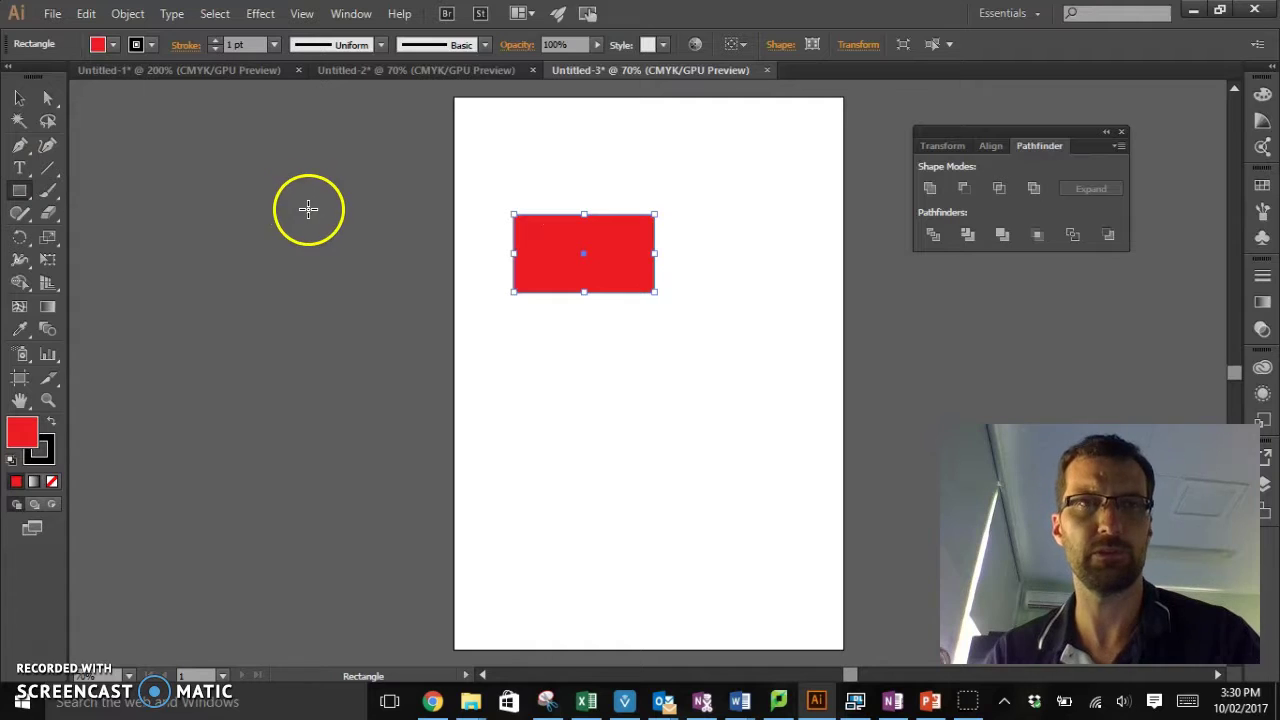
left_click(22, 100)
left_click(694, 307)
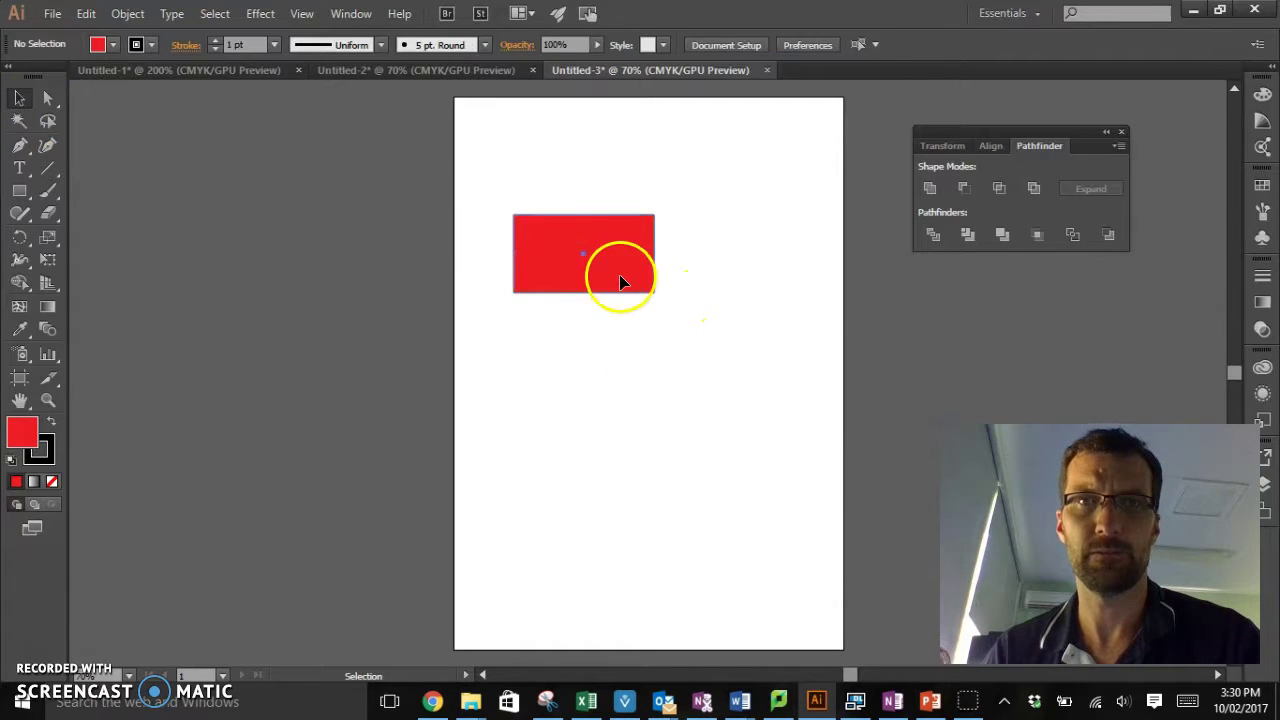
left_click(619, 276)
left_click(150, 45)
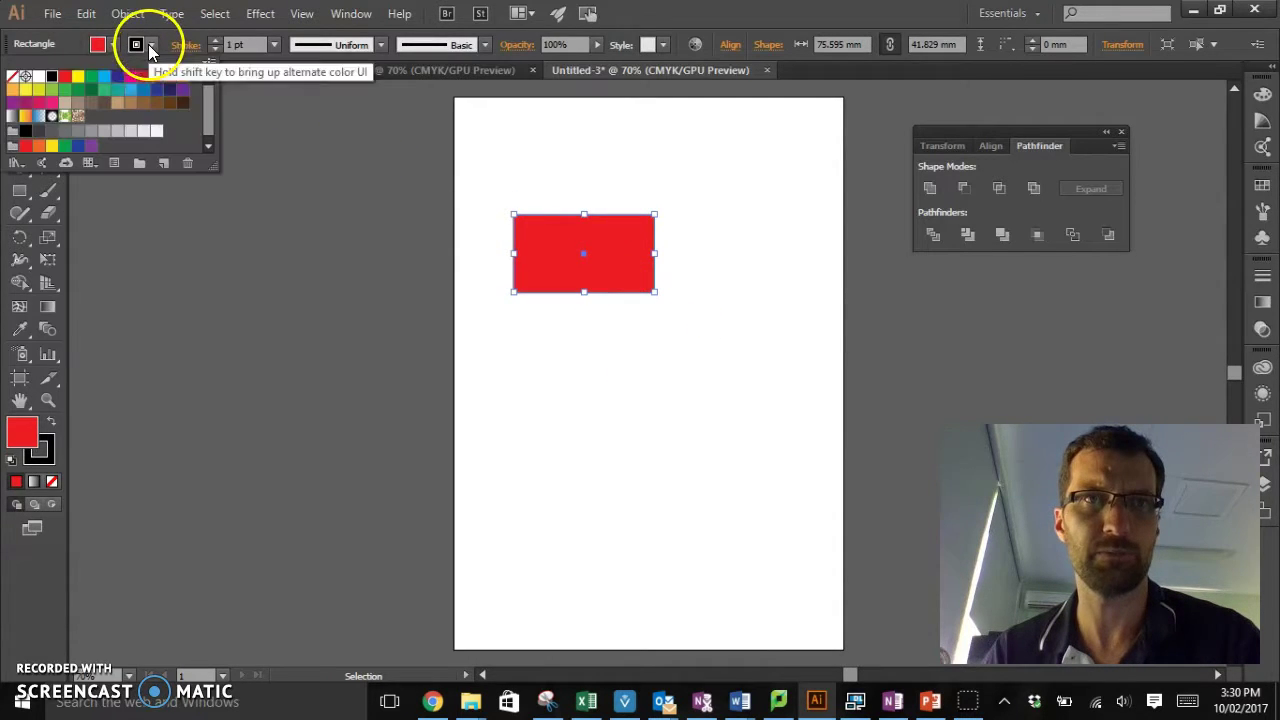
left_click(490, 312)
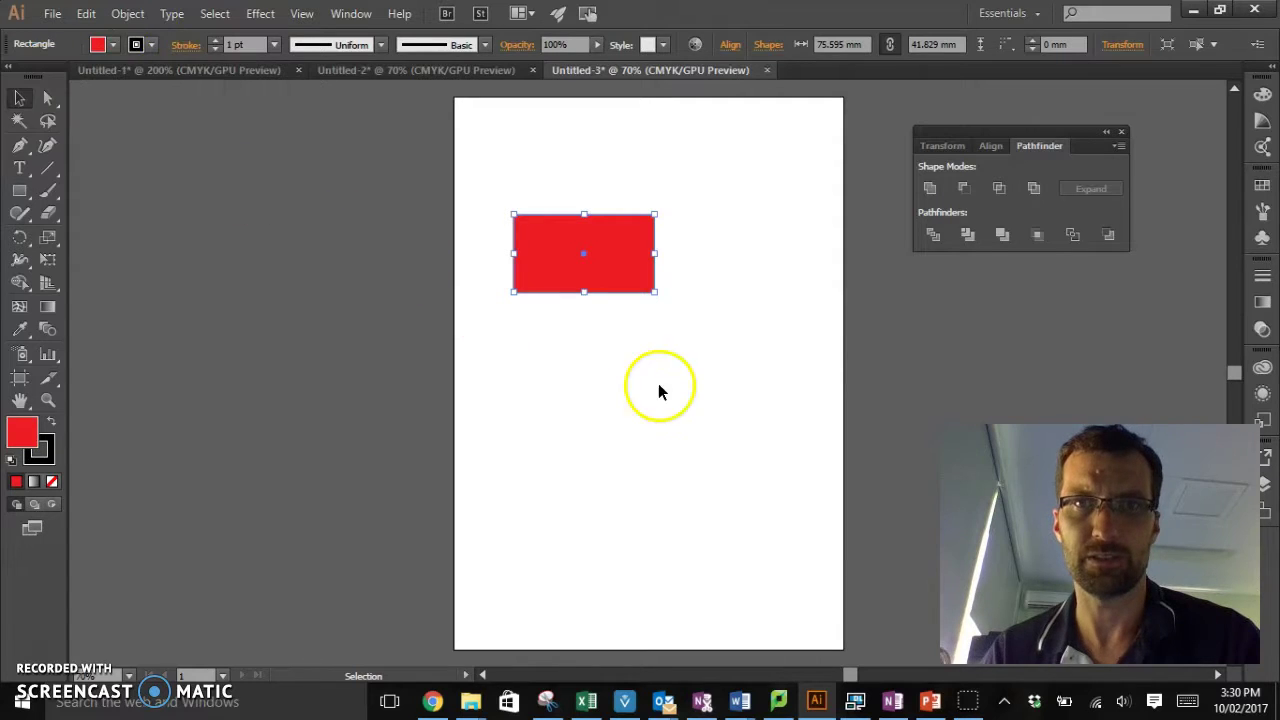
left_click(724, 346)
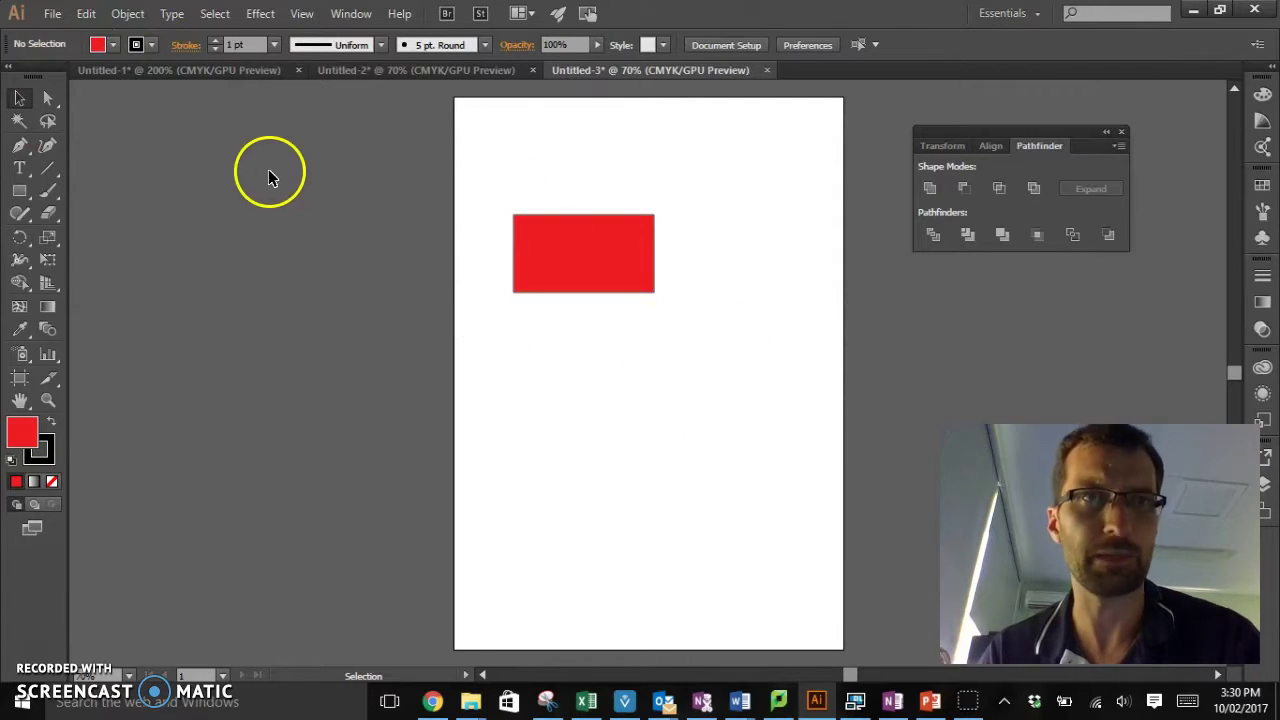
Step: Draw a circle about 58 mm in diameter with the Ellipse tool, overlapping the right end of the red rectangle
left_click(26, 193)
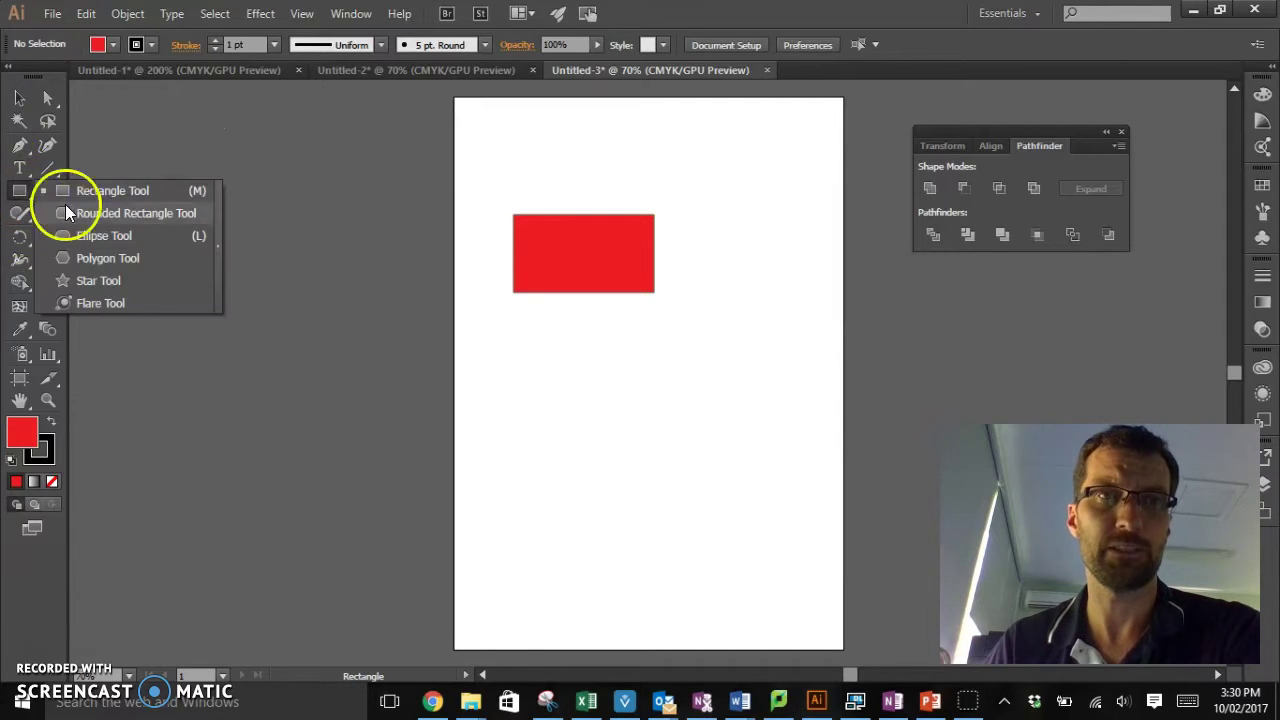
left_click(105, 236)
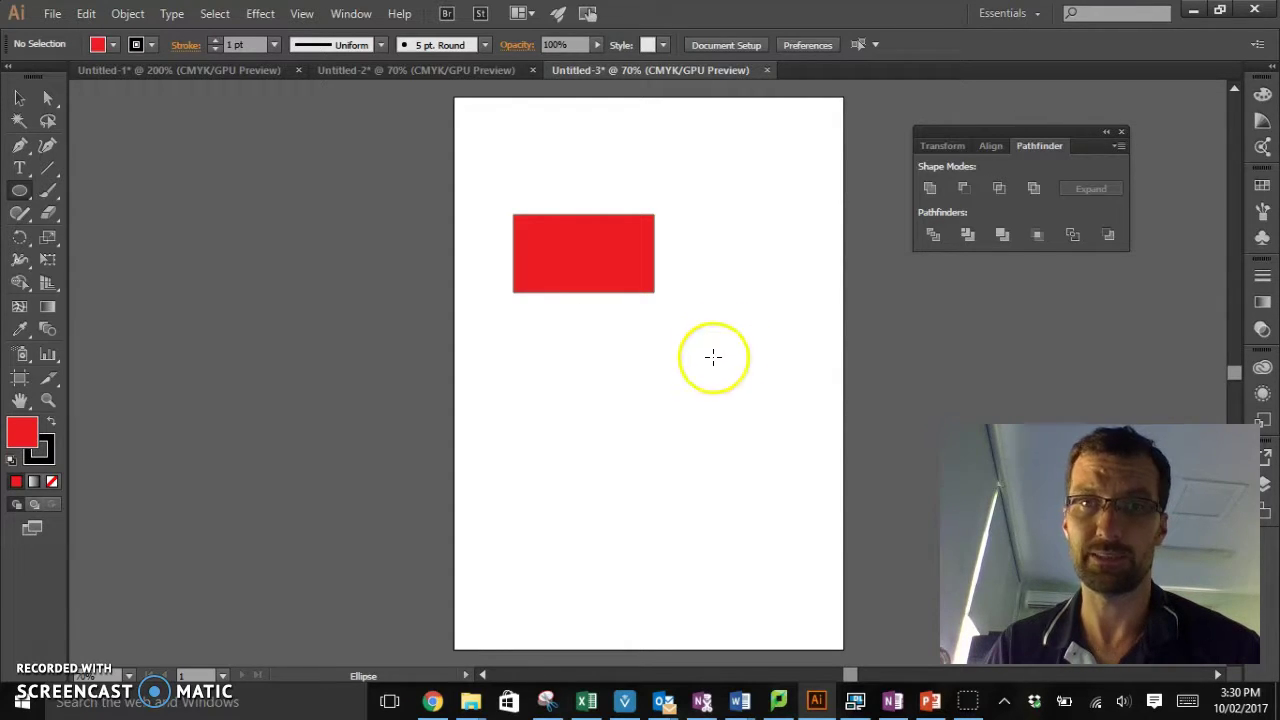
mouse_move(697, 323)
left_mouse_down()
mouse_move(746, 403)
mouse_move(675, 347)
mouse_move(663, 414)
mouse_move(628, 290)
mouse_move(588, 260)
left_mouse_up()
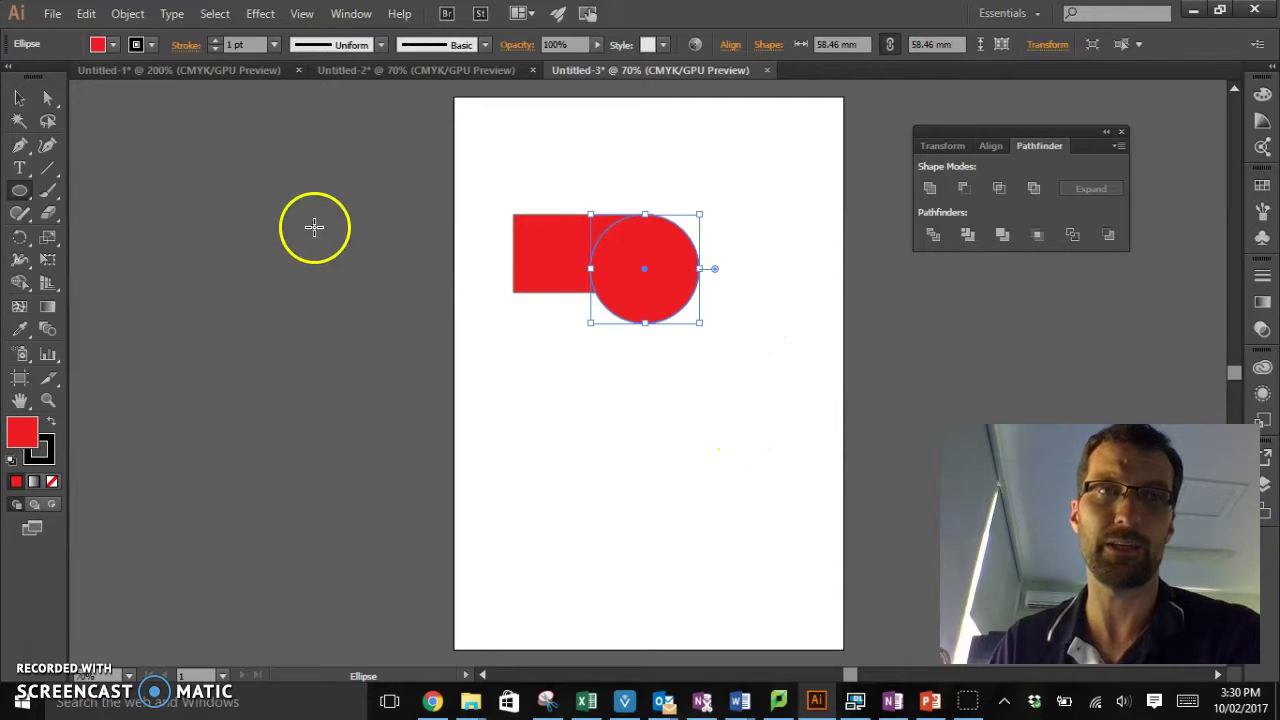
left_click(19, 97)
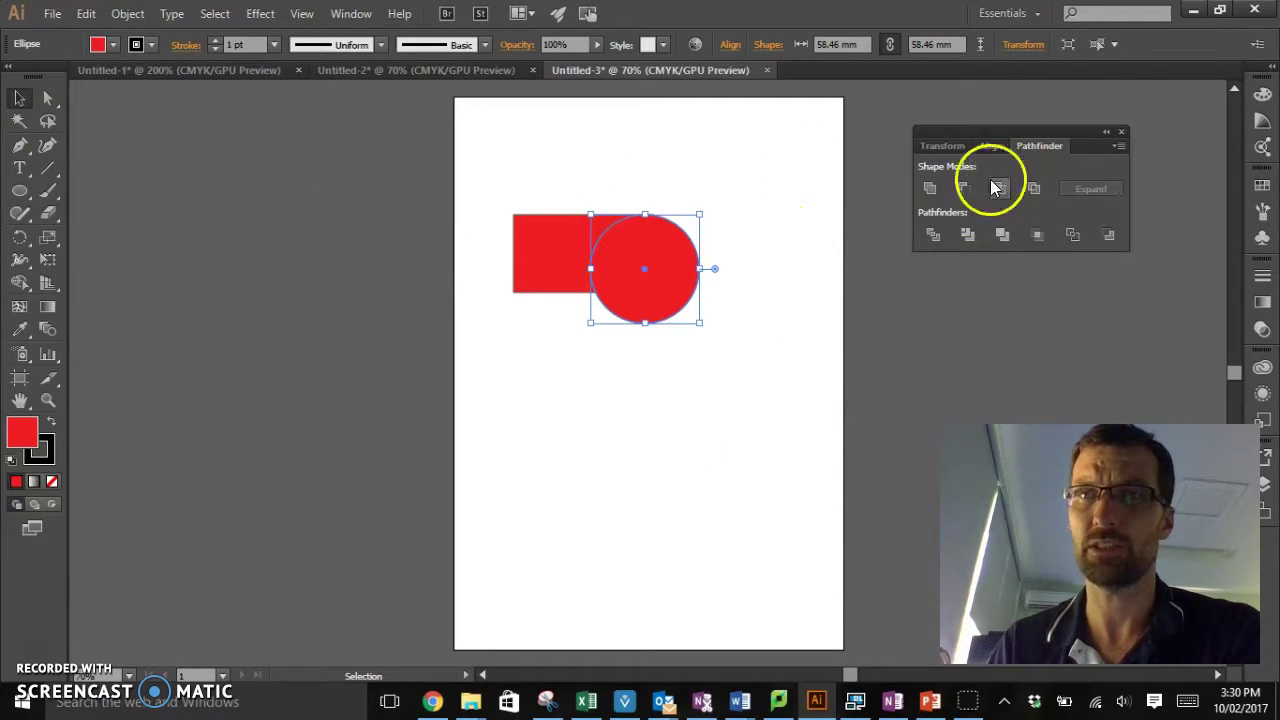
Step: Try uniting the overlapping rectangle and circle into one shape with Pathfinder, and undo the merge
left_click(765, 281)
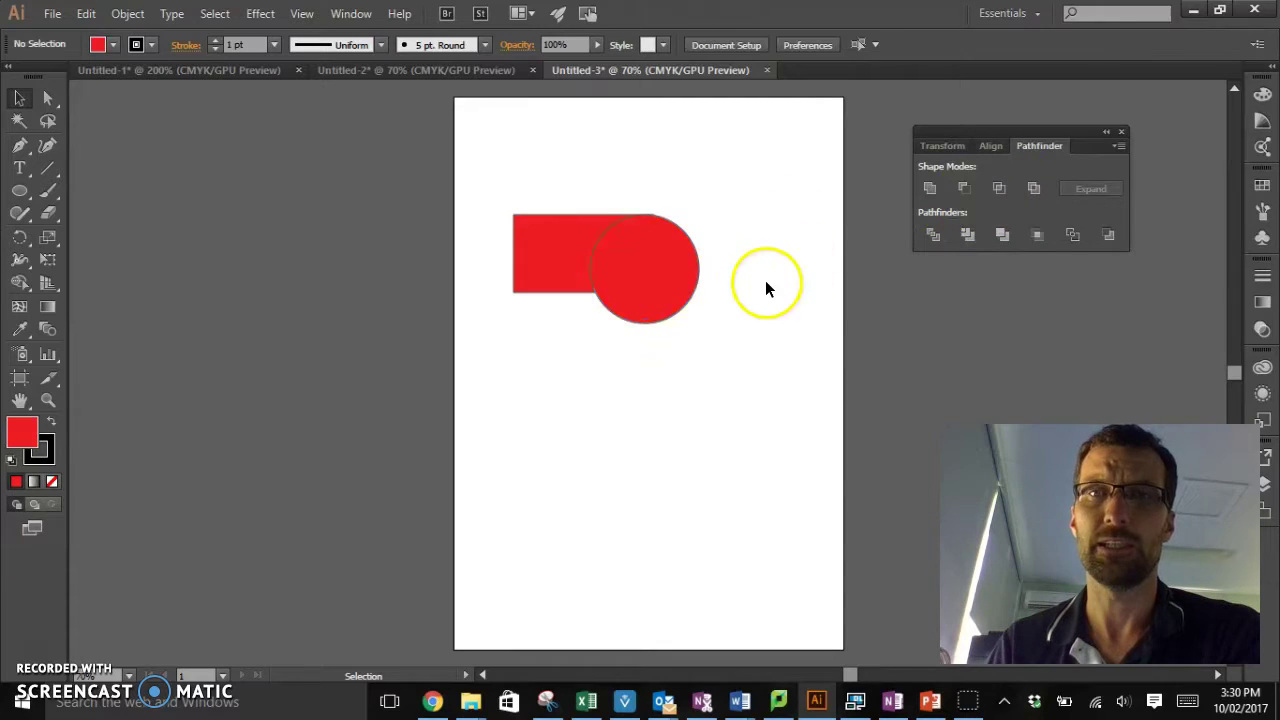
left_click_drag(757, 343, 760, 346)
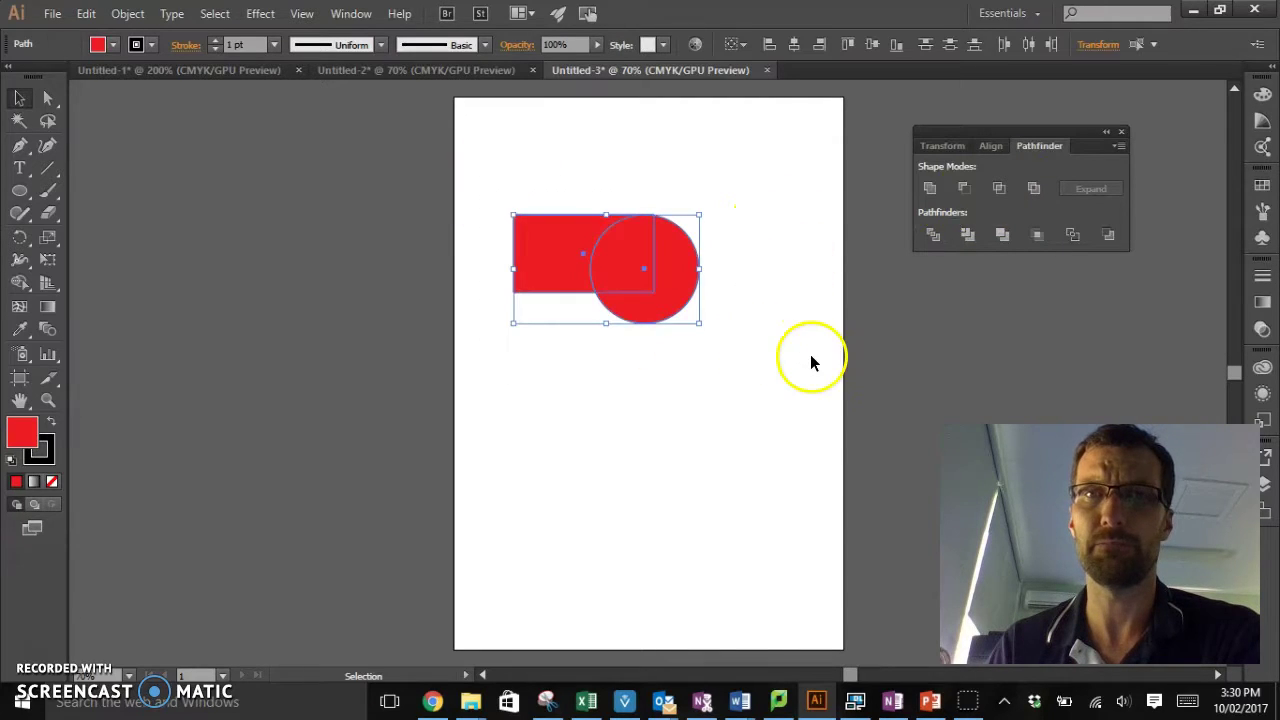
left_click(929, 189)
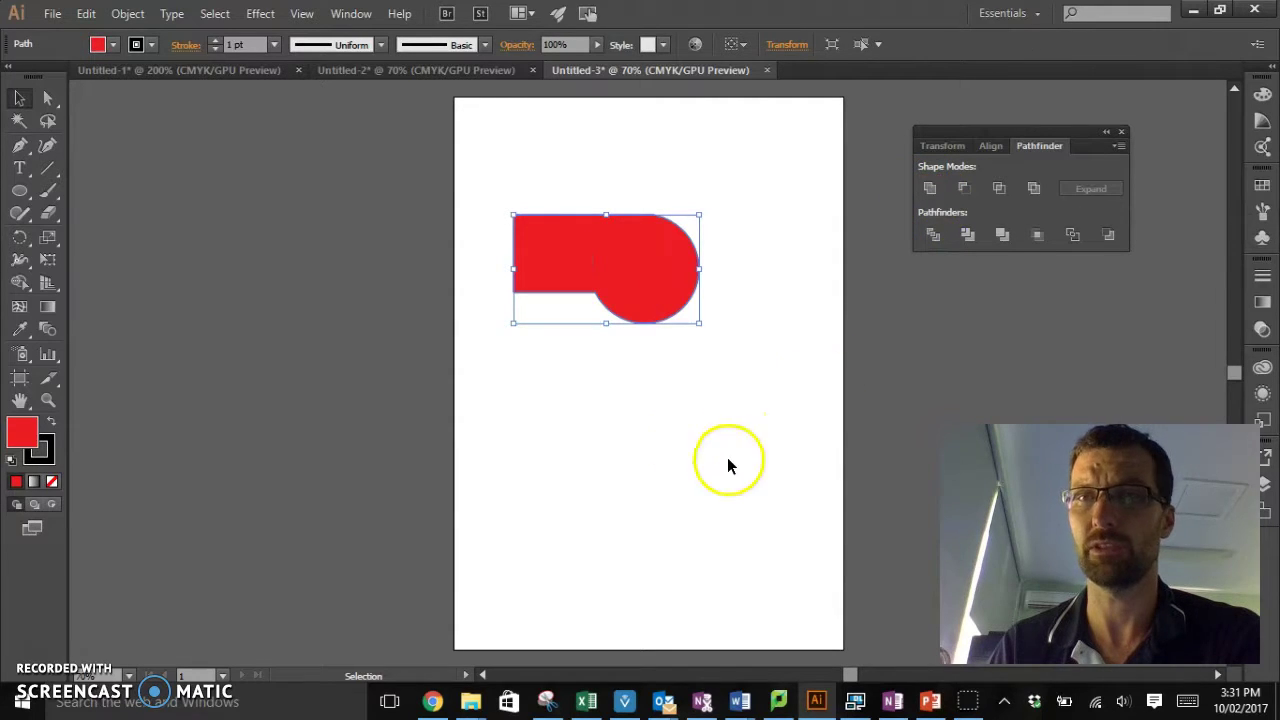
left_click(769, 441)
left_click(656, 276)
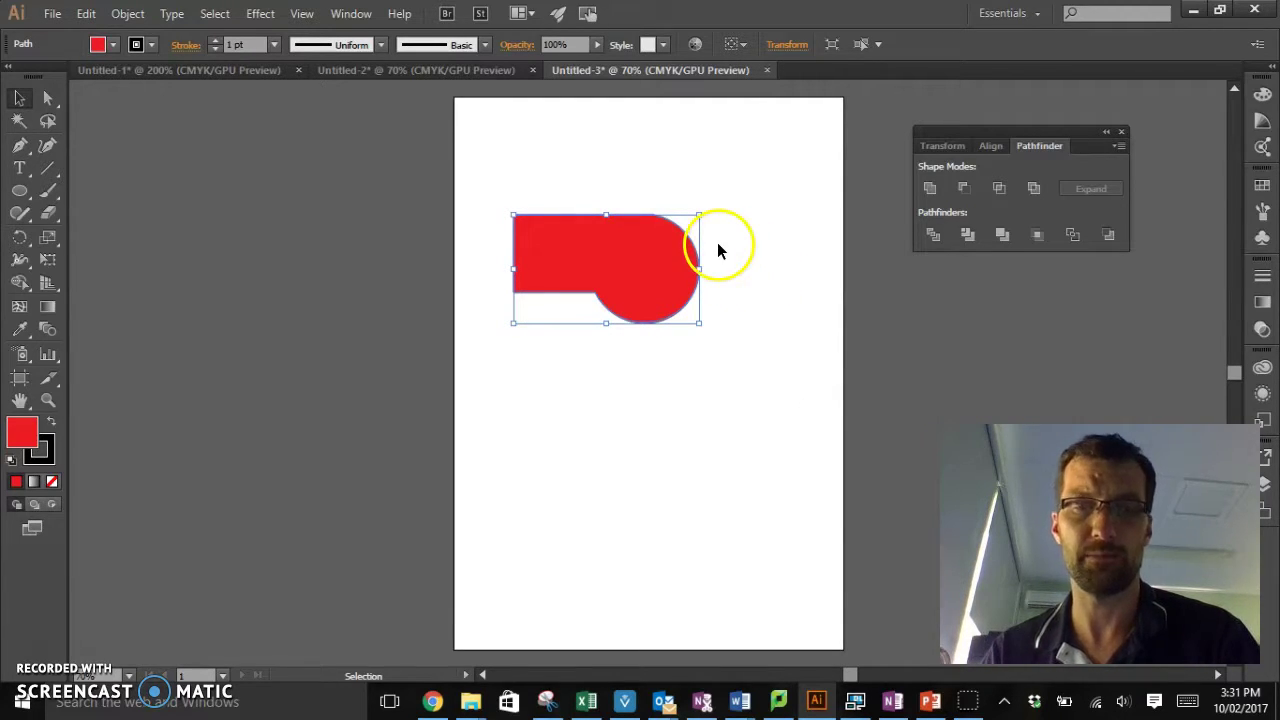
key("ctrl+z")
left_click(807, 401)
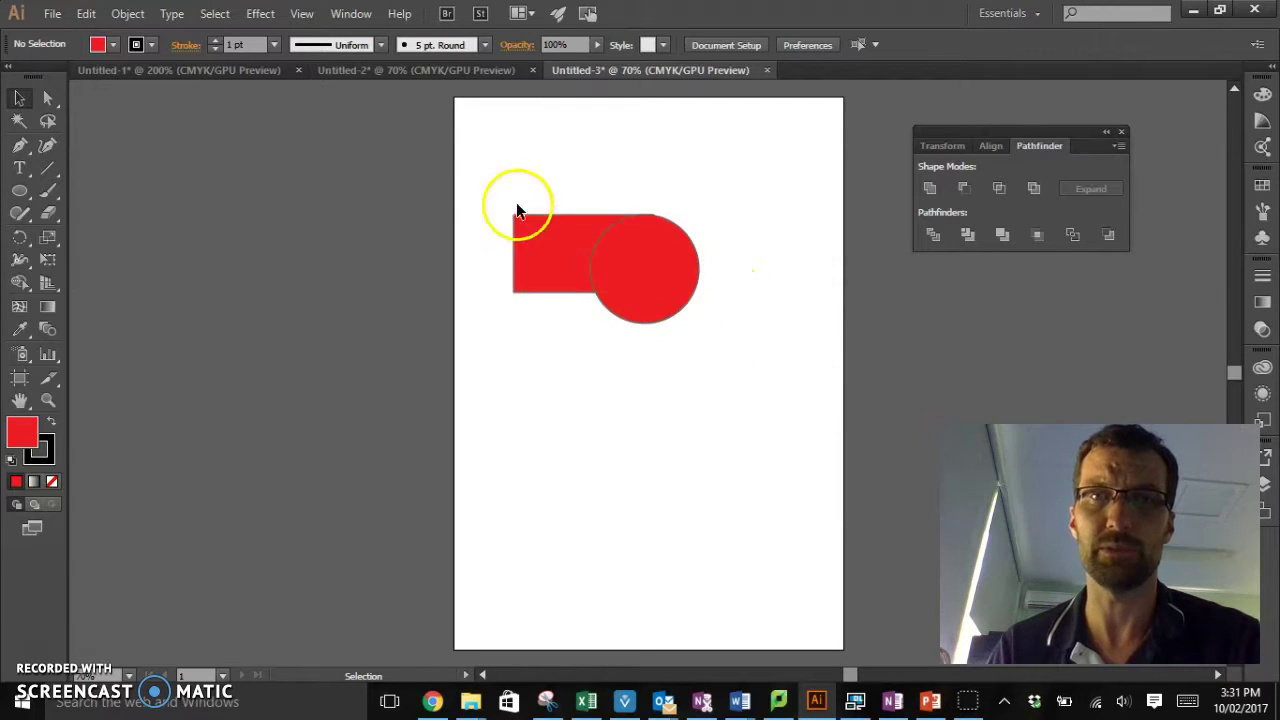
Step: Try moving the rectangle and circle toward the page's upper edge and copying the pair below, and undo both changes
left_click_drag(615, 332, 616, 333)
left_click_drag(578, 249, 550, 137)
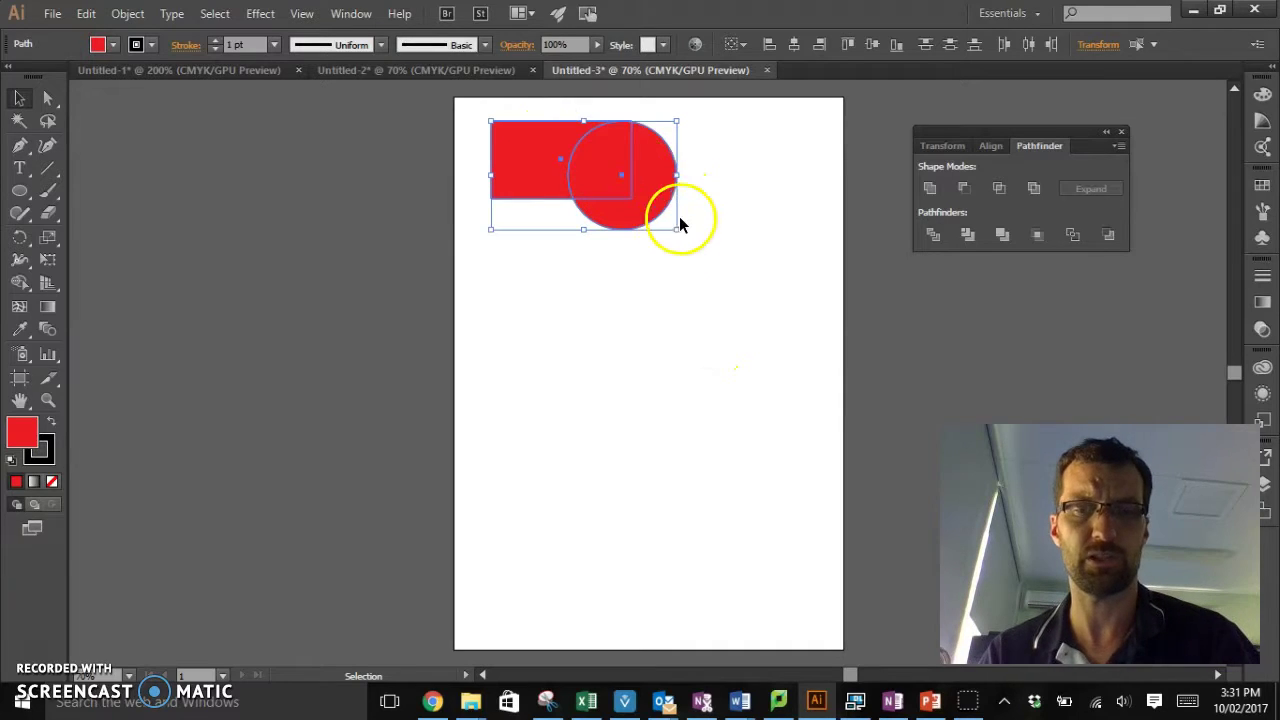
left_click_drag(668, 197, 666, 331)
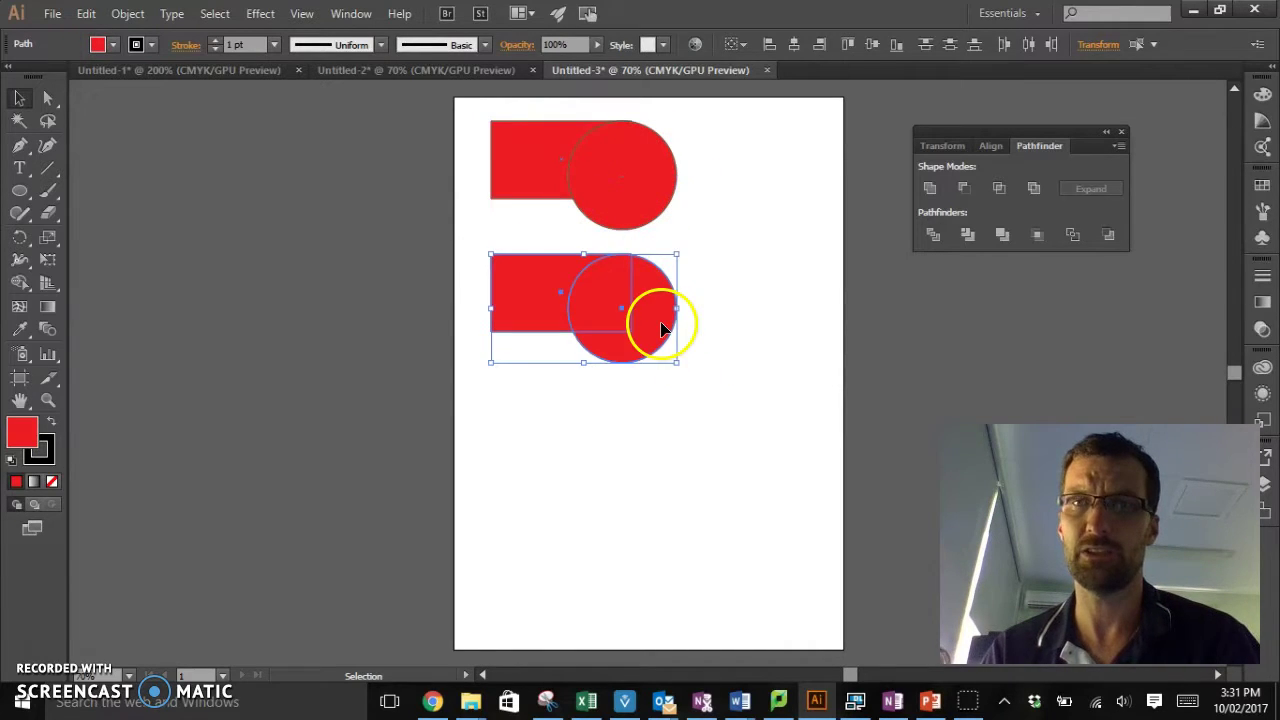
left_click(761, 397)
left_click_drag(481, 247, 671, 349)
key("ctrl+z")
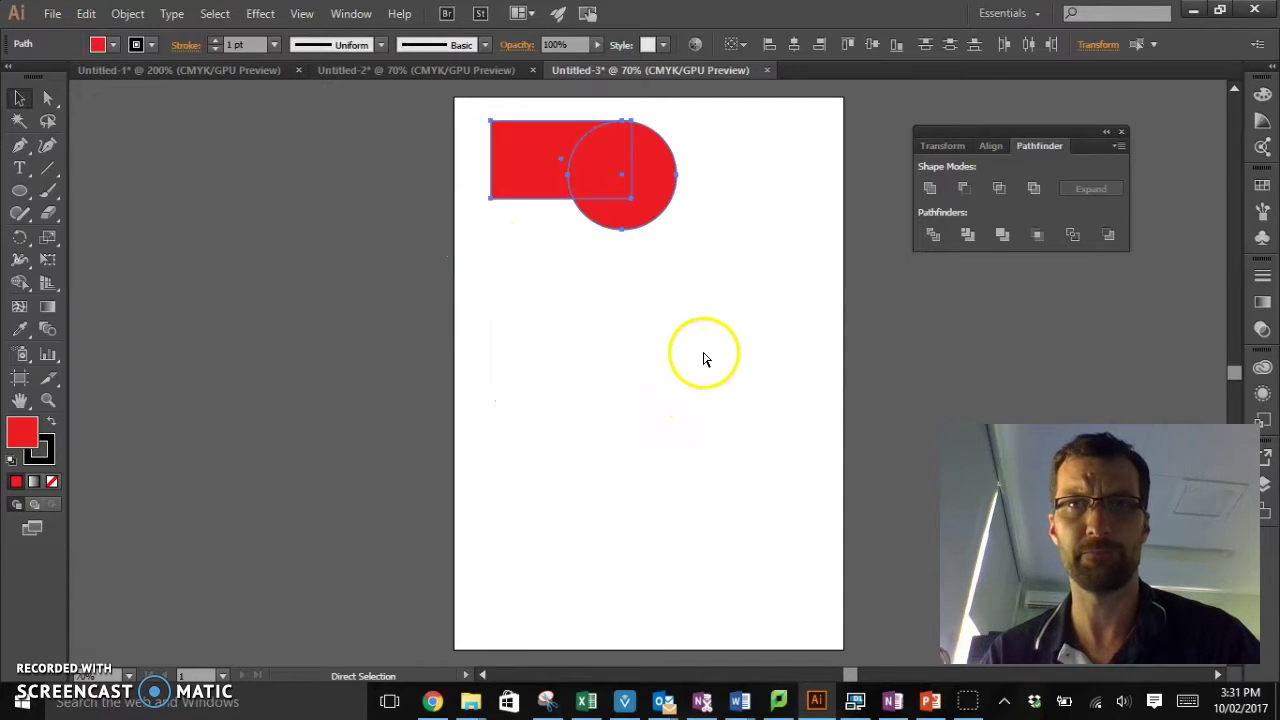
key("ctrl+z")
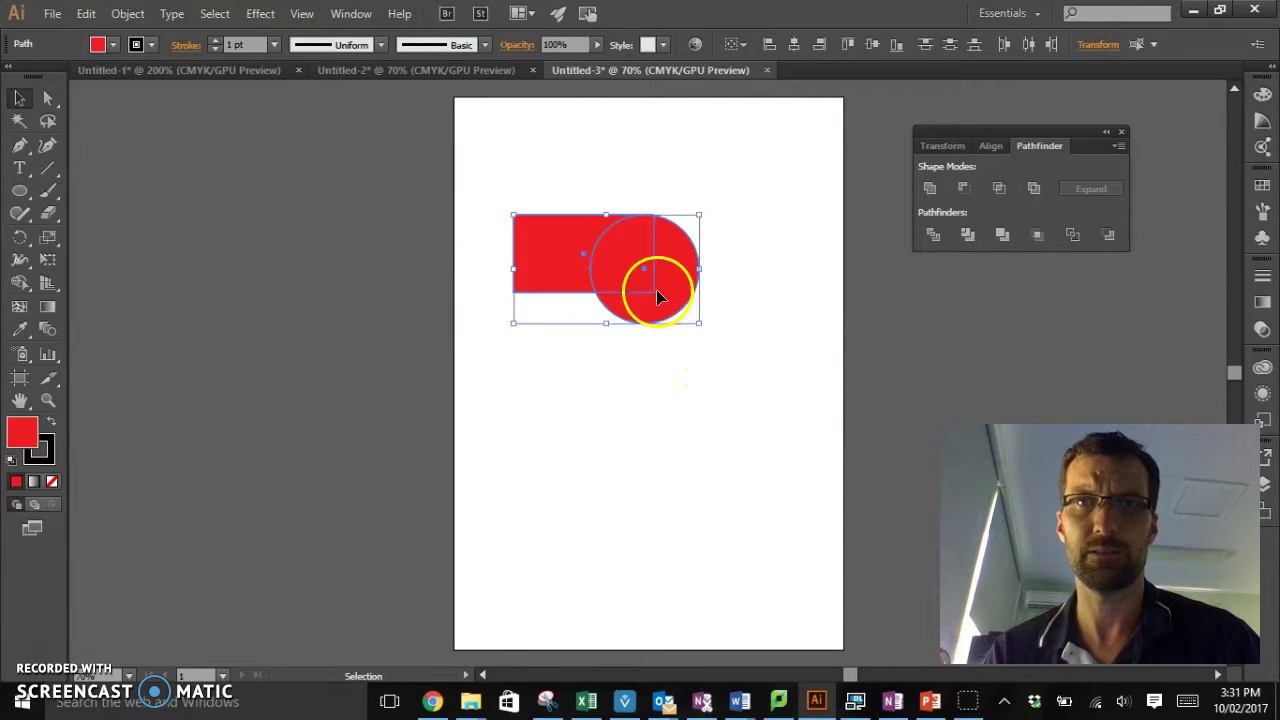
Step: Examine the rectangle's hidden edges and anchor points beneath the circle by isolating it and directly selecting its path
double_click(604, 268)
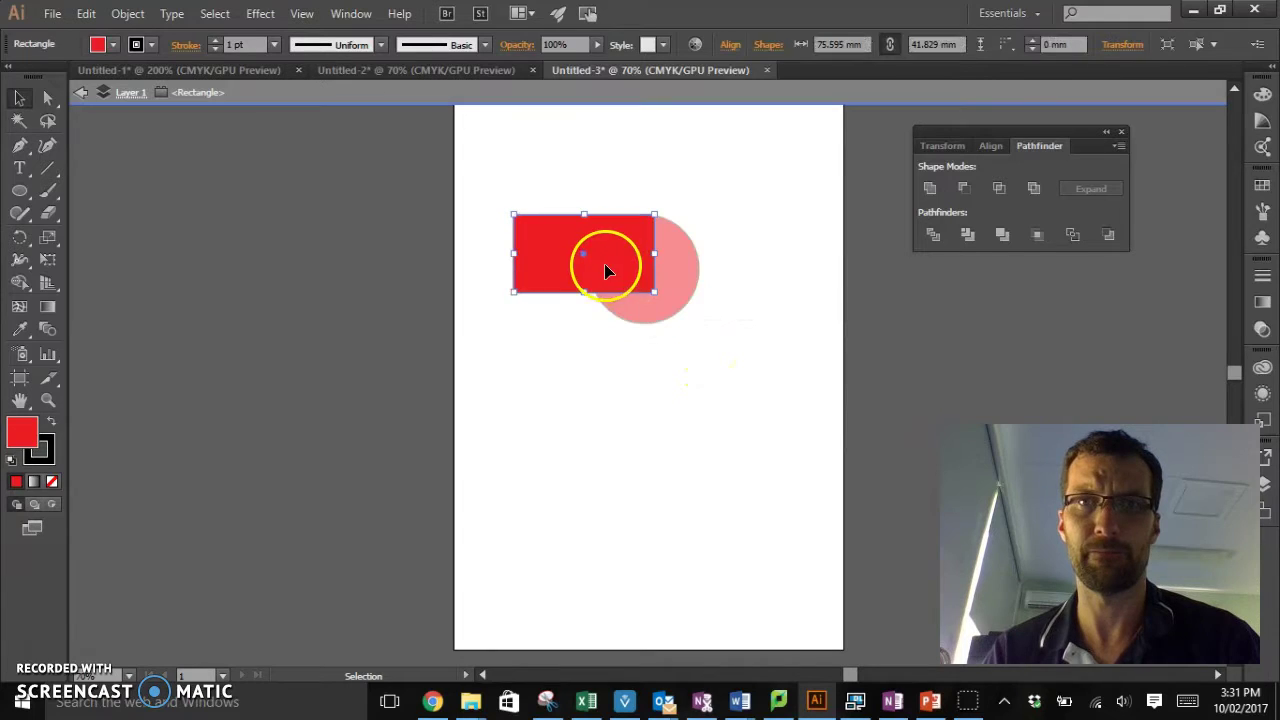
left_click(80, 93)
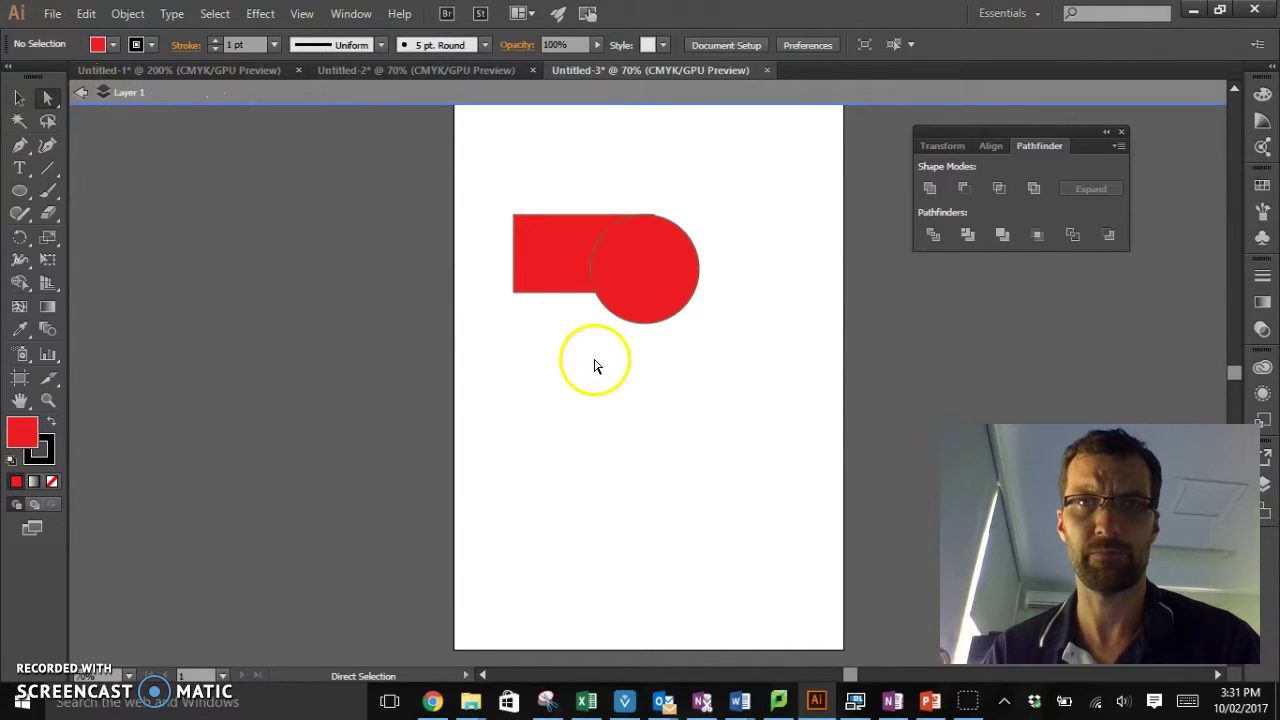
left_click(557, 294)
mouse_move(658, 292)
left_mouse_down()
mouse_move(607, 256)
mouse_move(654, 288)
left_mouse_up()
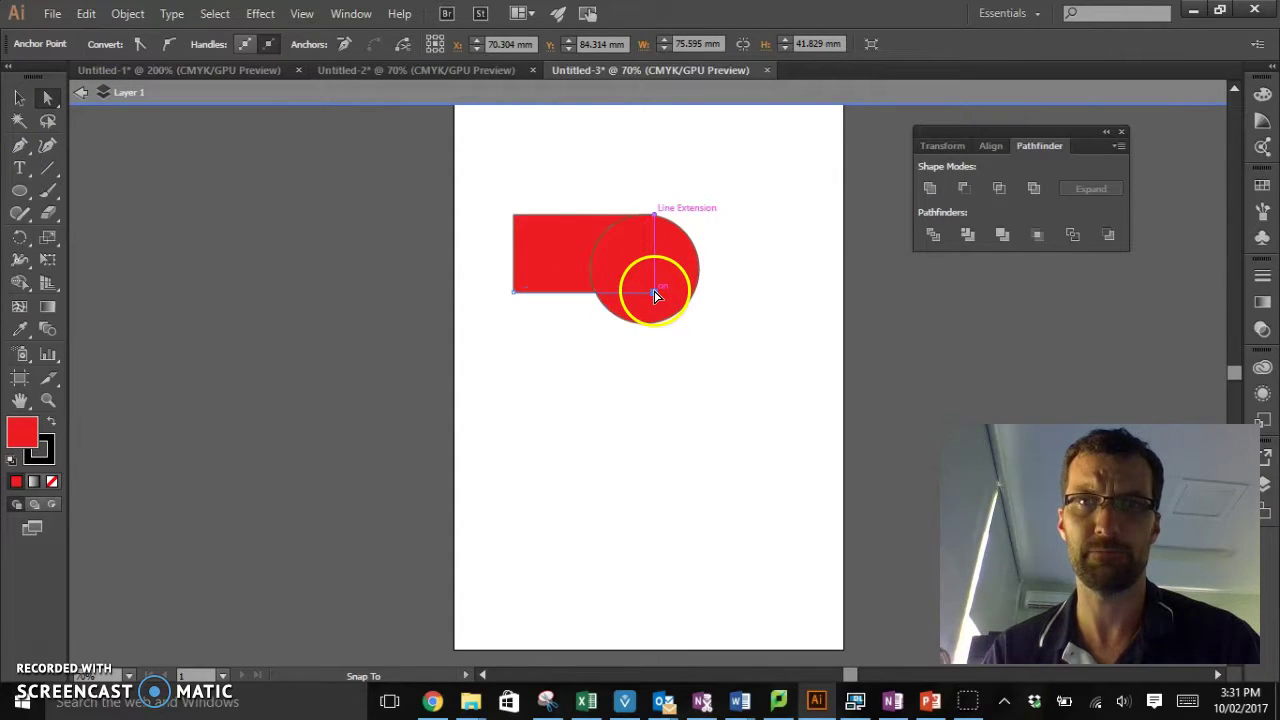
left_click(733, 375)
left_click(19, 97)
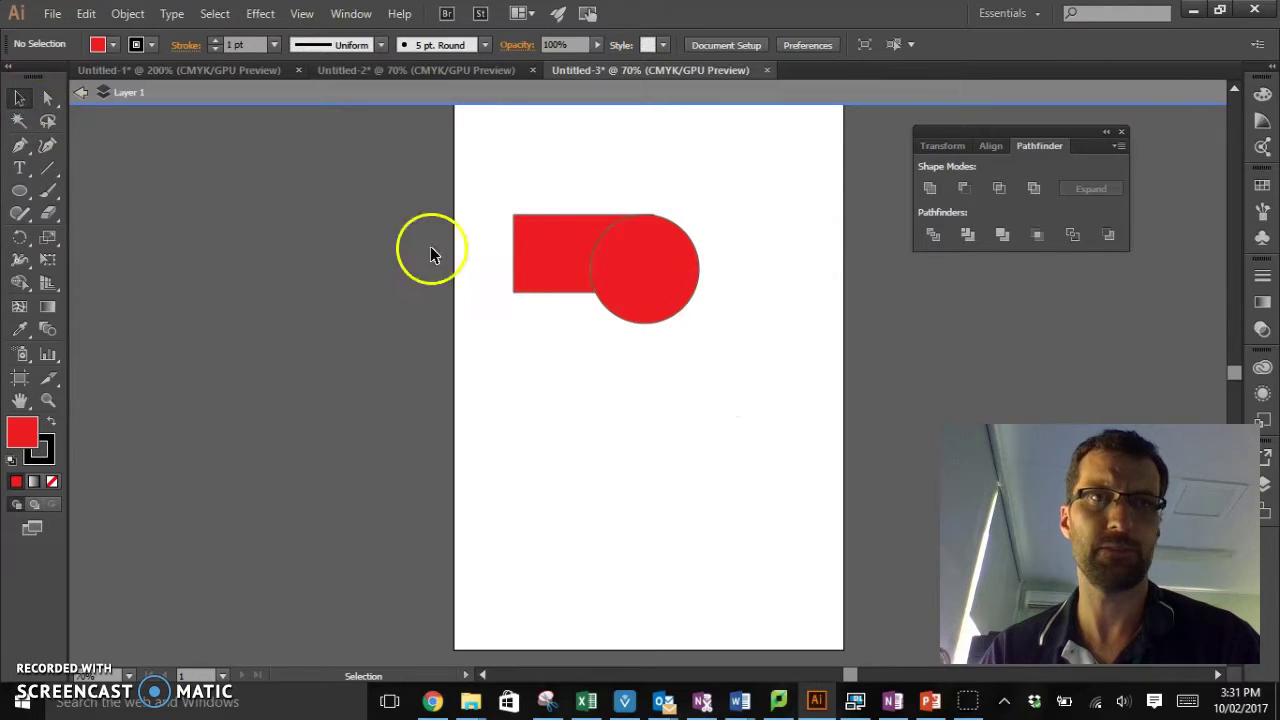
left_click(557, 292)
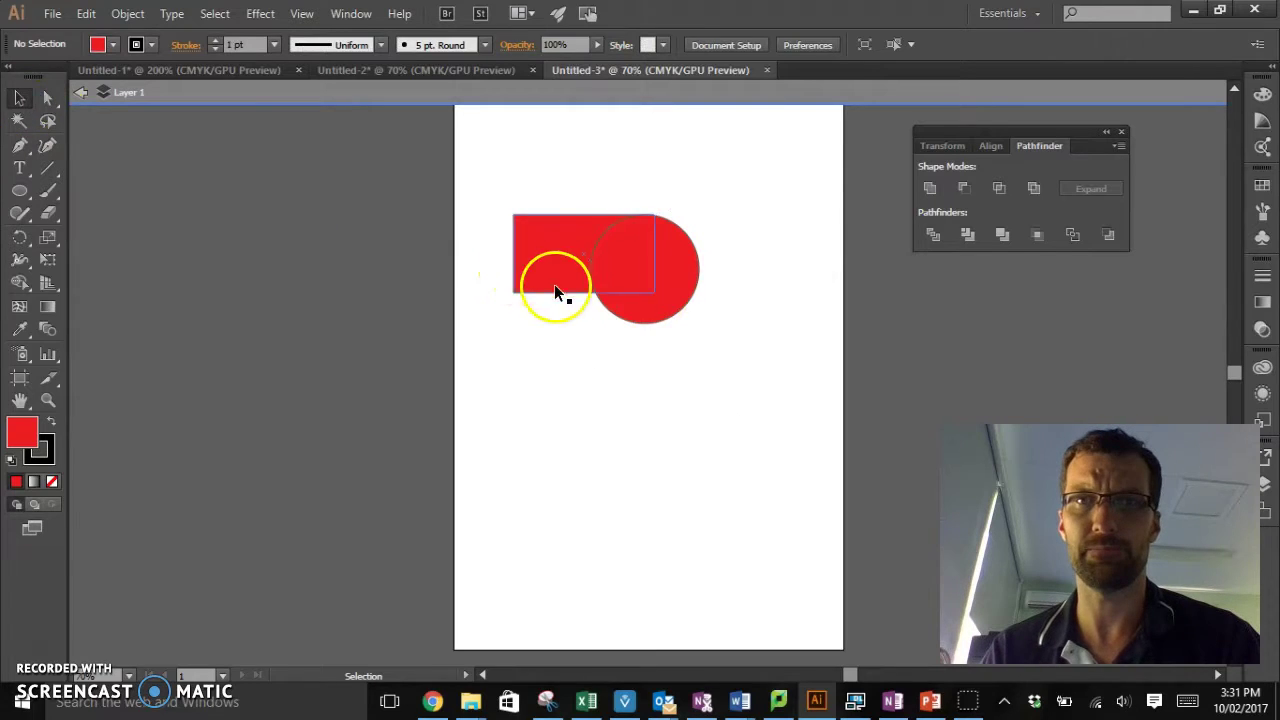
left_click(81, 93)
Step: Move the overlapping rectangle and circle together to the page's upper-left corner
left_click_drag(417, 354, 627, 268)
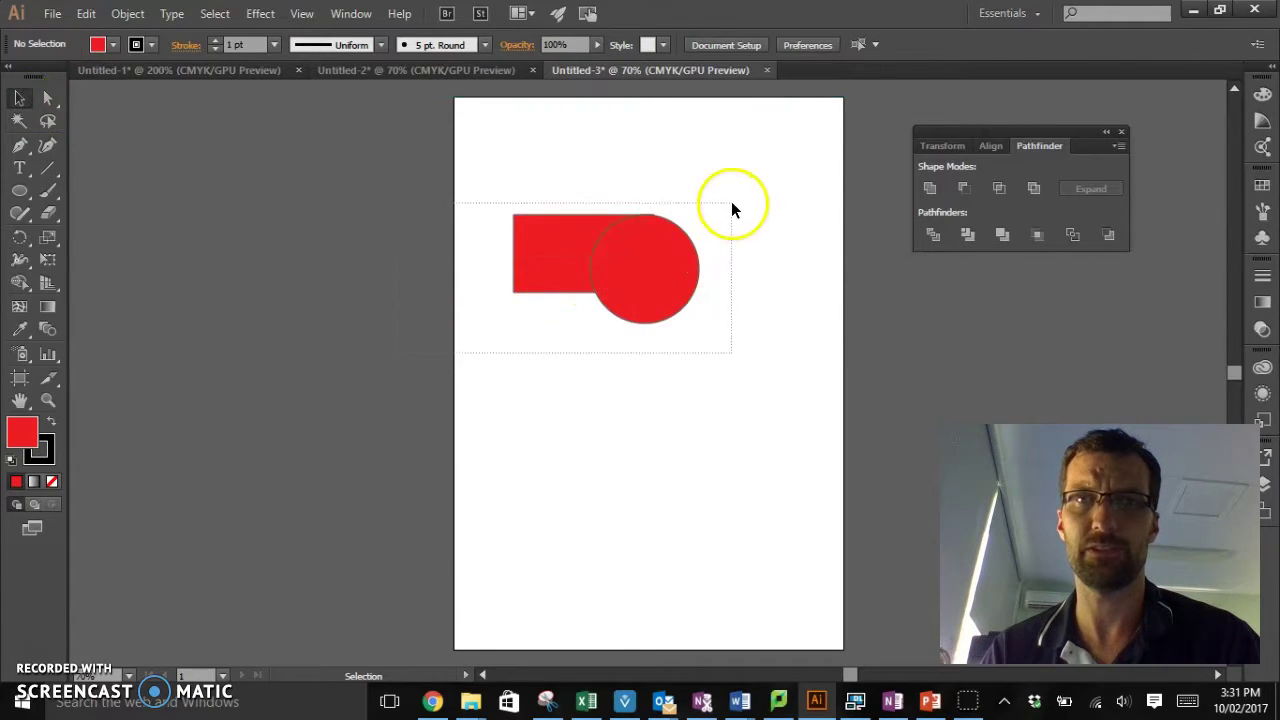
left_click_drag(732, 204, 732, 204)
left_click_drag(643, 254, 613, 165)
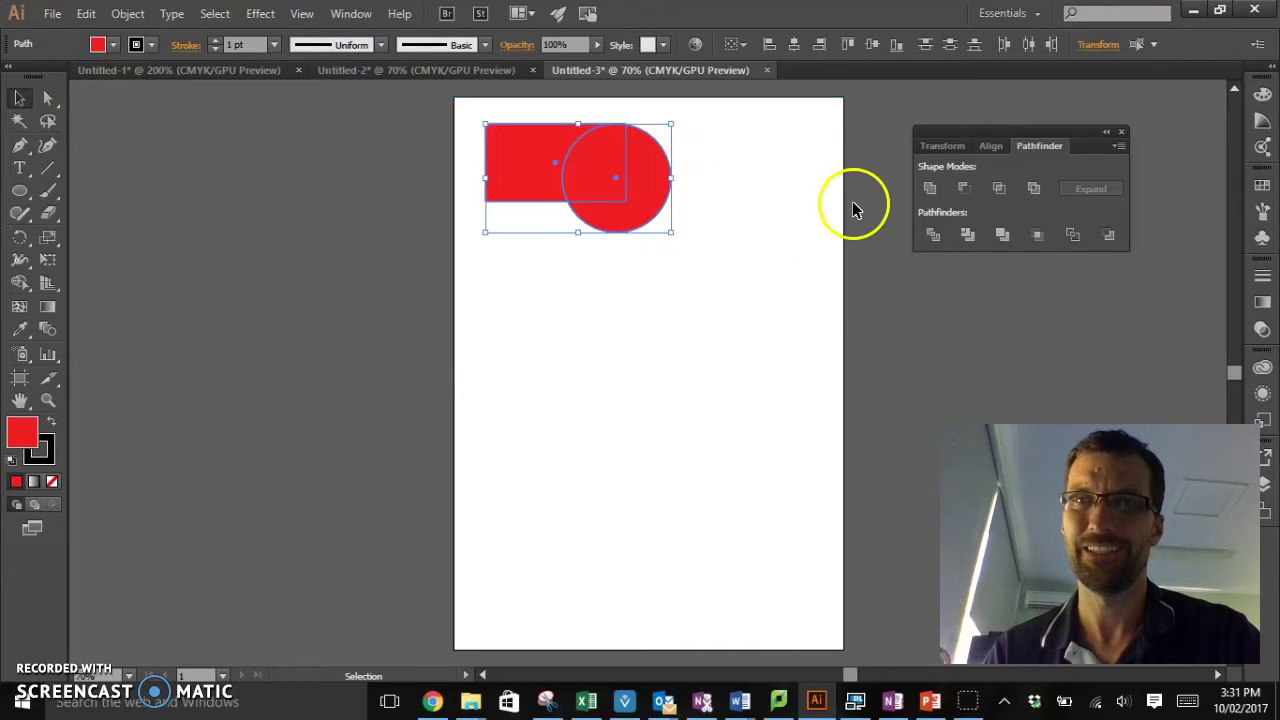
Step: Try uniting the pair in the page's upper-left corner with Pathfinder, and undo the merge
left_click(930, 189)
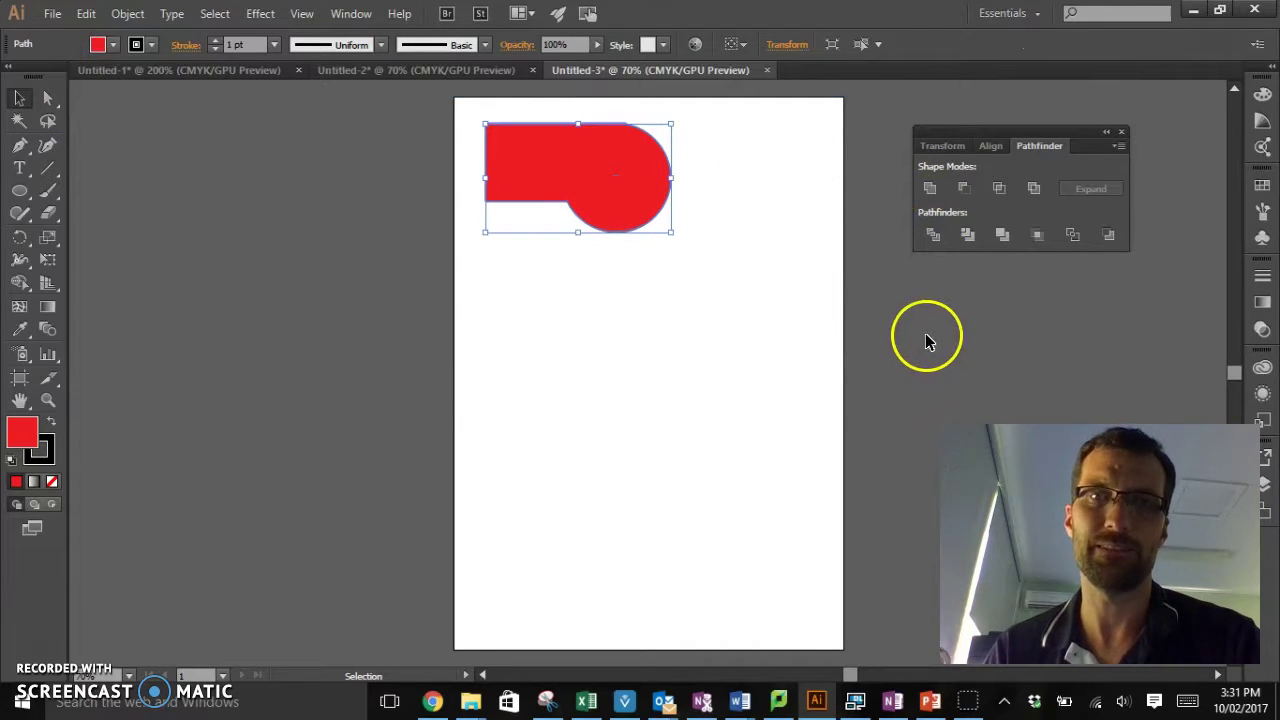
key("ctrl+z")
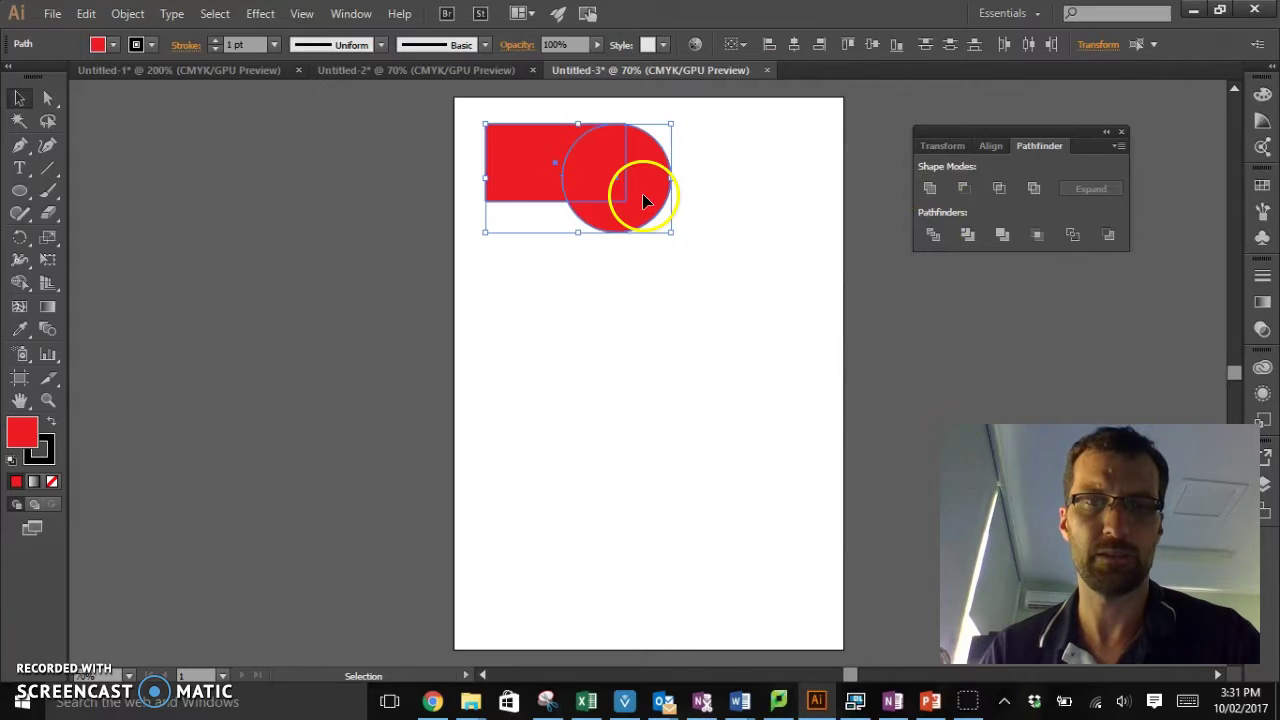
Step: Copy the rectangle and circle pair directly below the original and merge the copy with the Unite shape mode
left_click_drag(647, 202, 645, 342)
left_click(710, 318)
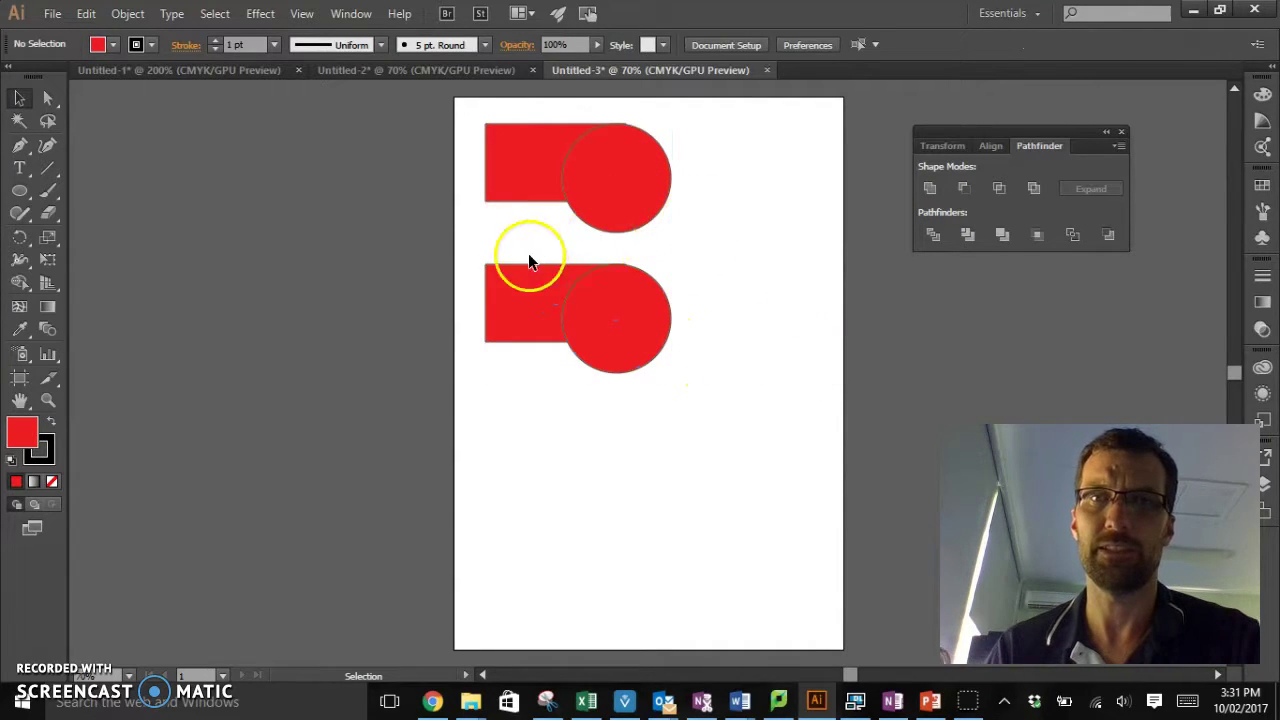
left_click_drag(596, 398, 705, 398)
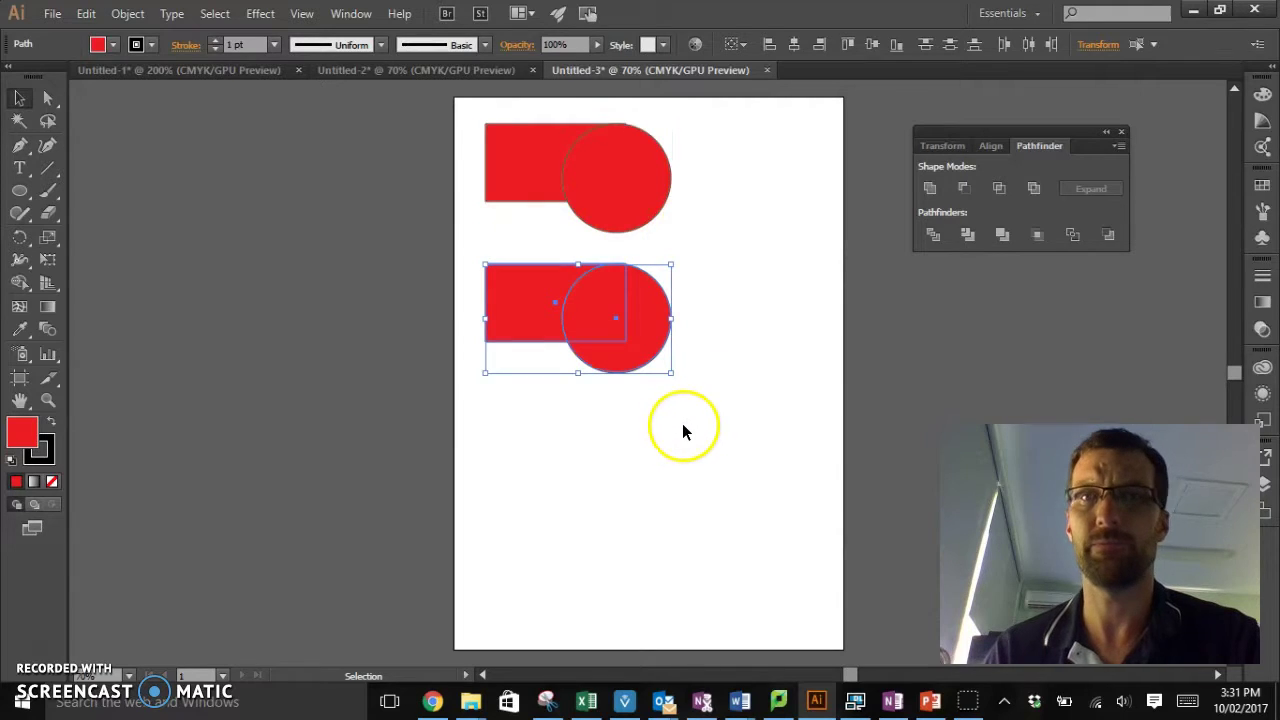
left_click(930, 188)
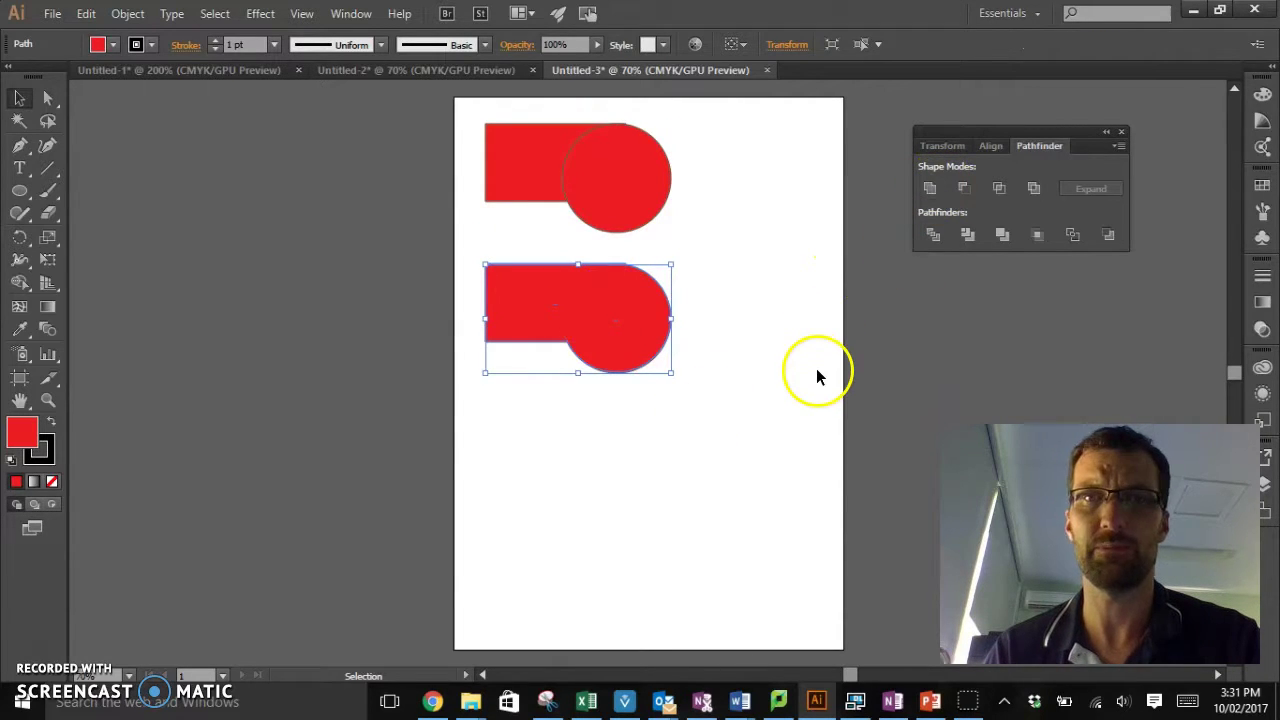
left_click(717, 249)
Step: Copy the original pair below the united shape and cut the circle out of the copied rectangle with Minus Front
left_click_drag(447, 203, 705, 108)
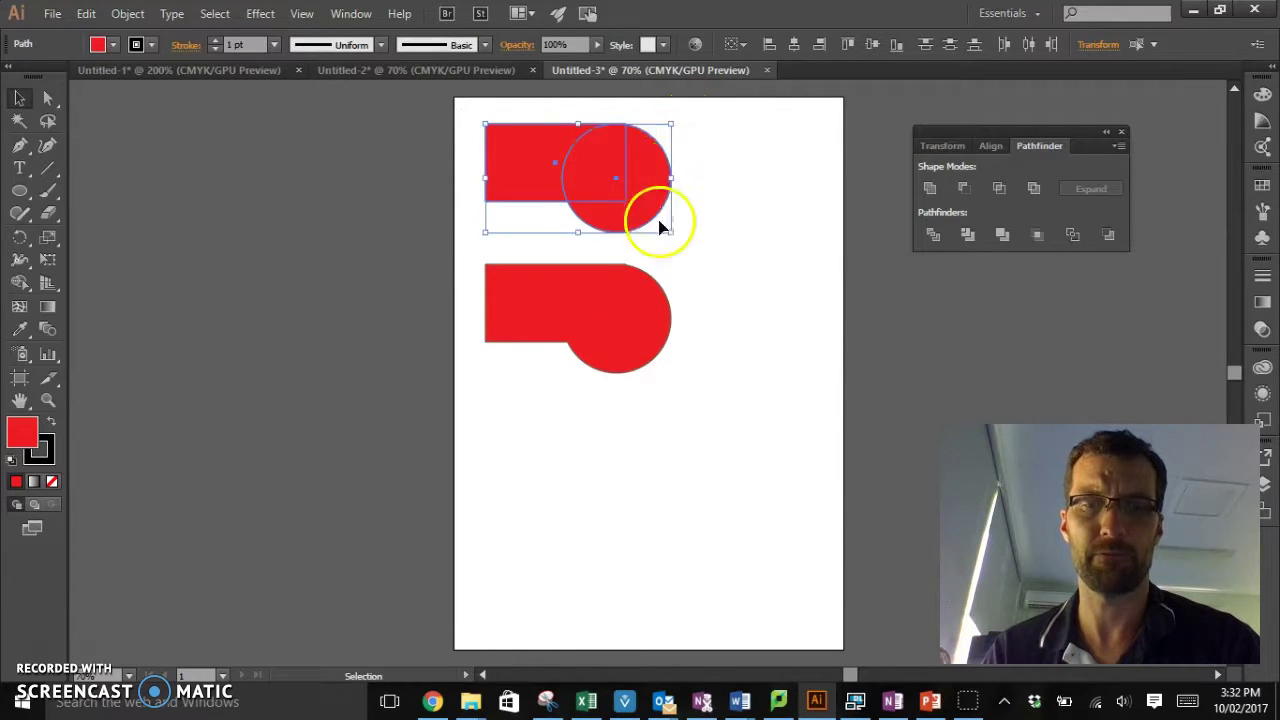
left_click_drag(645, 226, 647, 487)
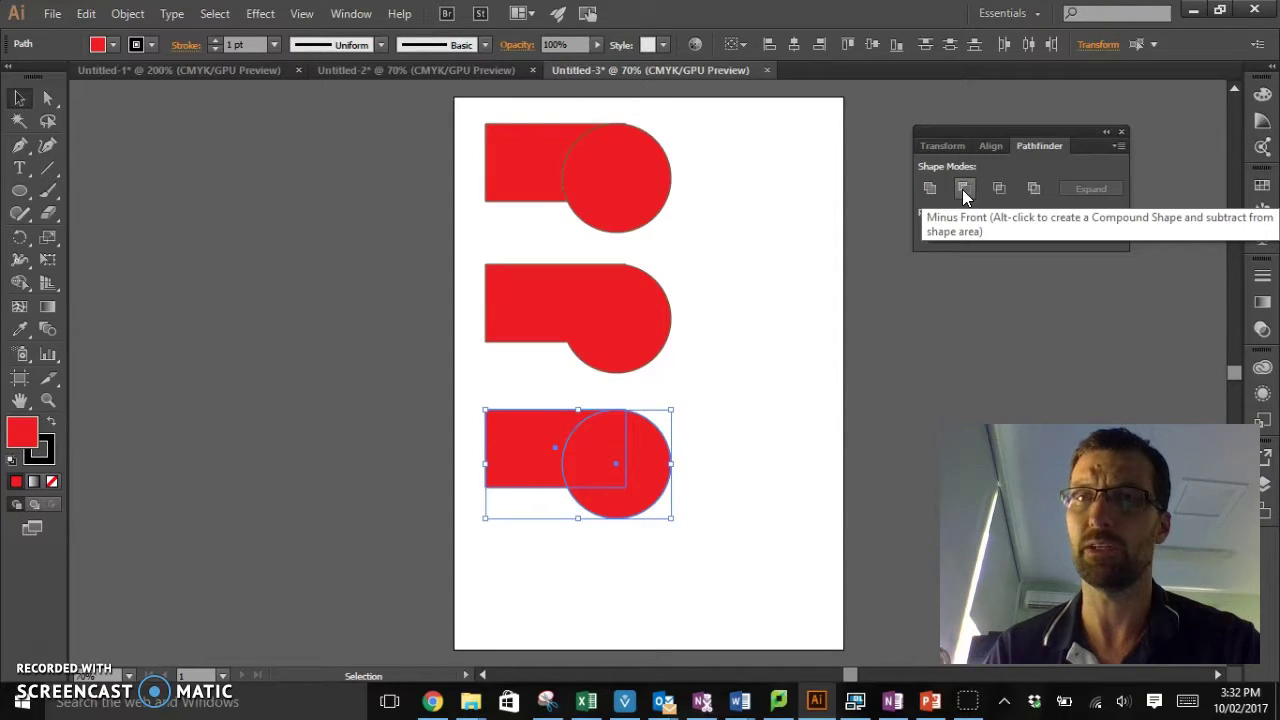
left_click(934, 248)
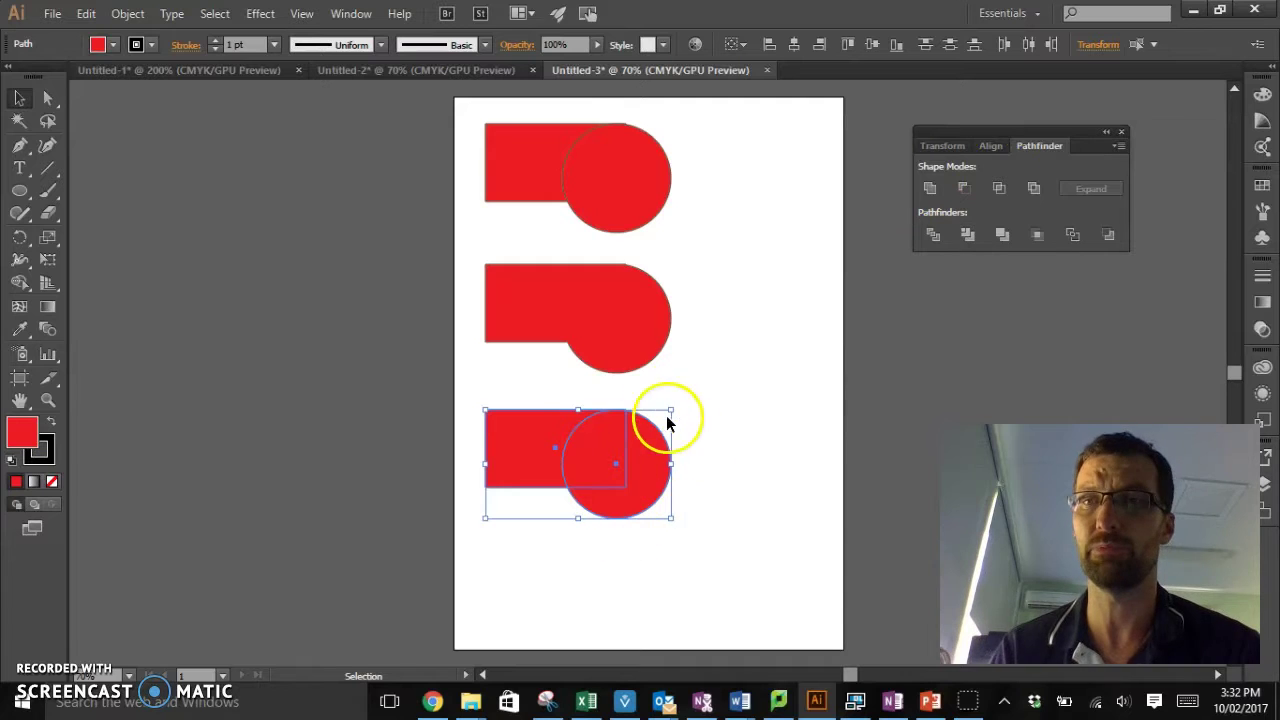
left_click(965, 187)
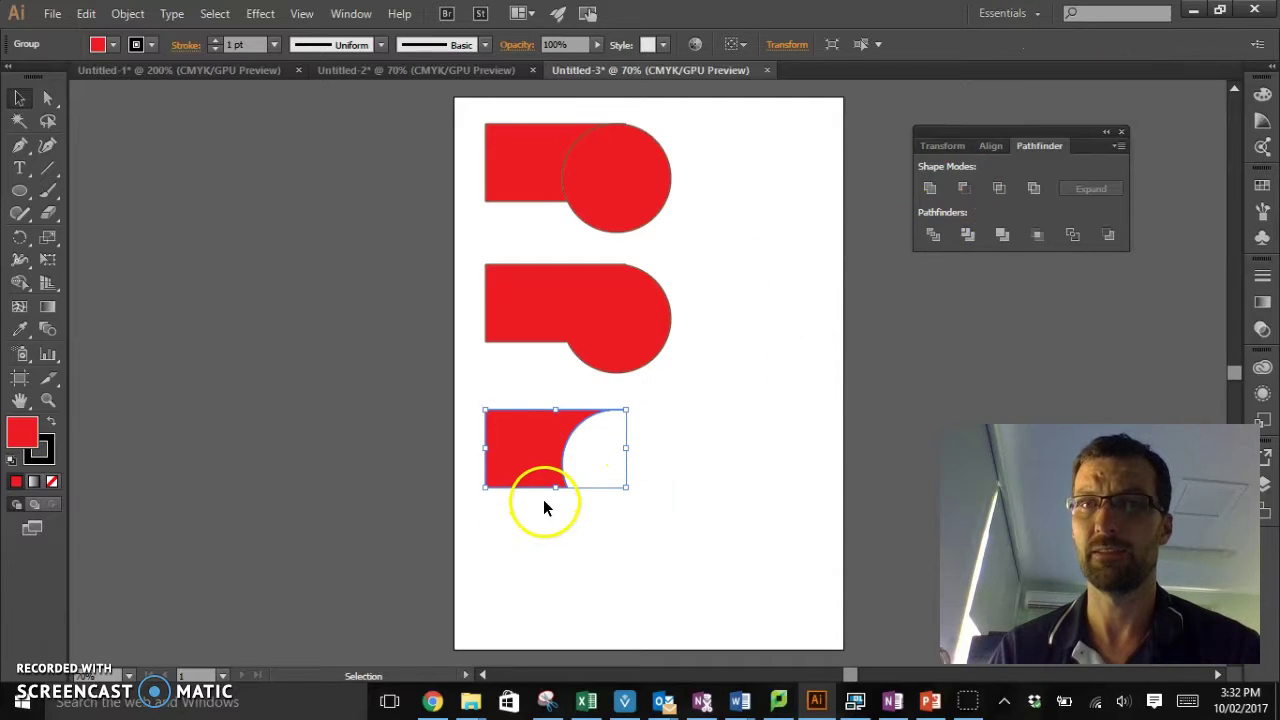
left_click(588, 422)
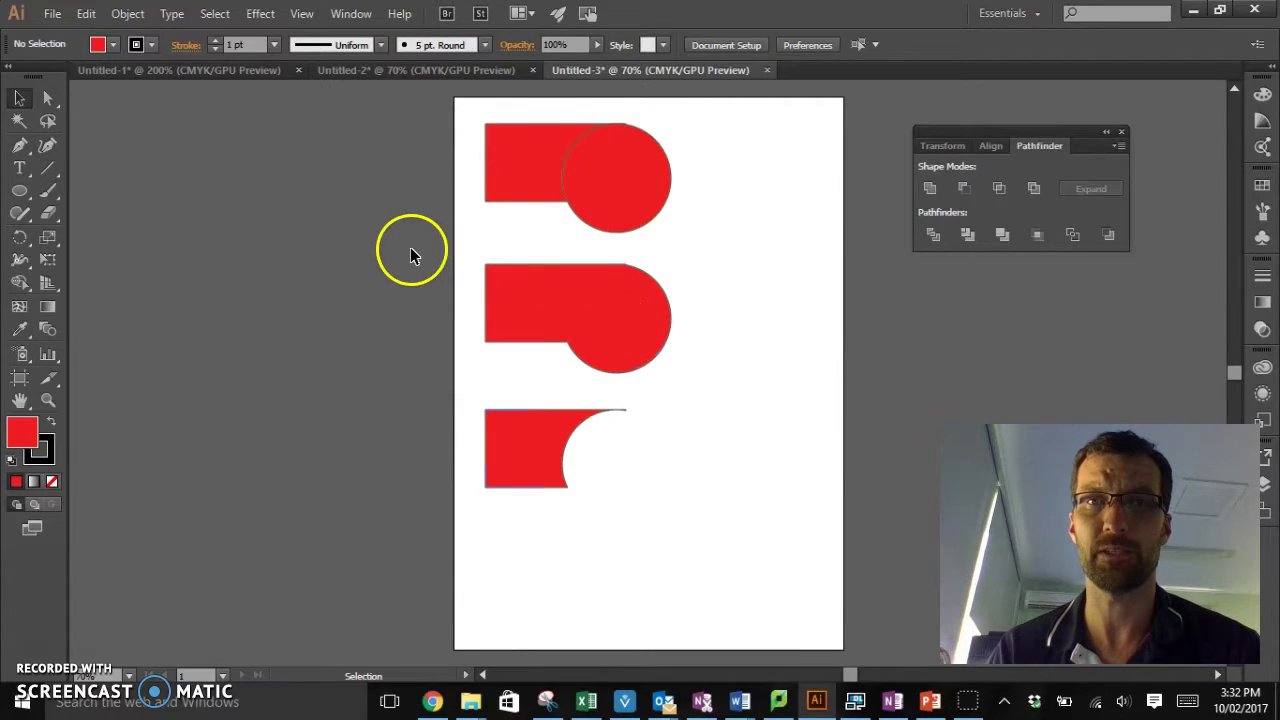
Step: Copy the original pair near the page's lower edge and reduce the copy to its overlap with Intersect
left_click_drag(661, 161, 722, 106)
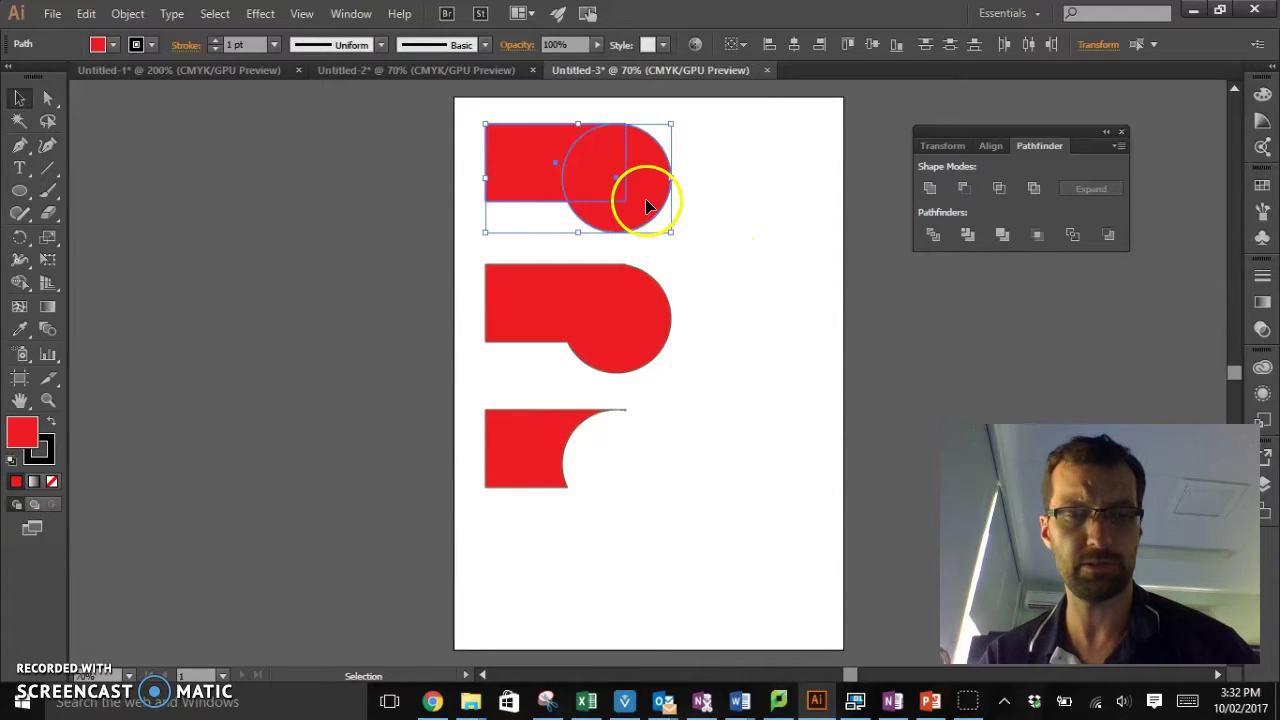
left_click_drag(651, 199, 657, 586)
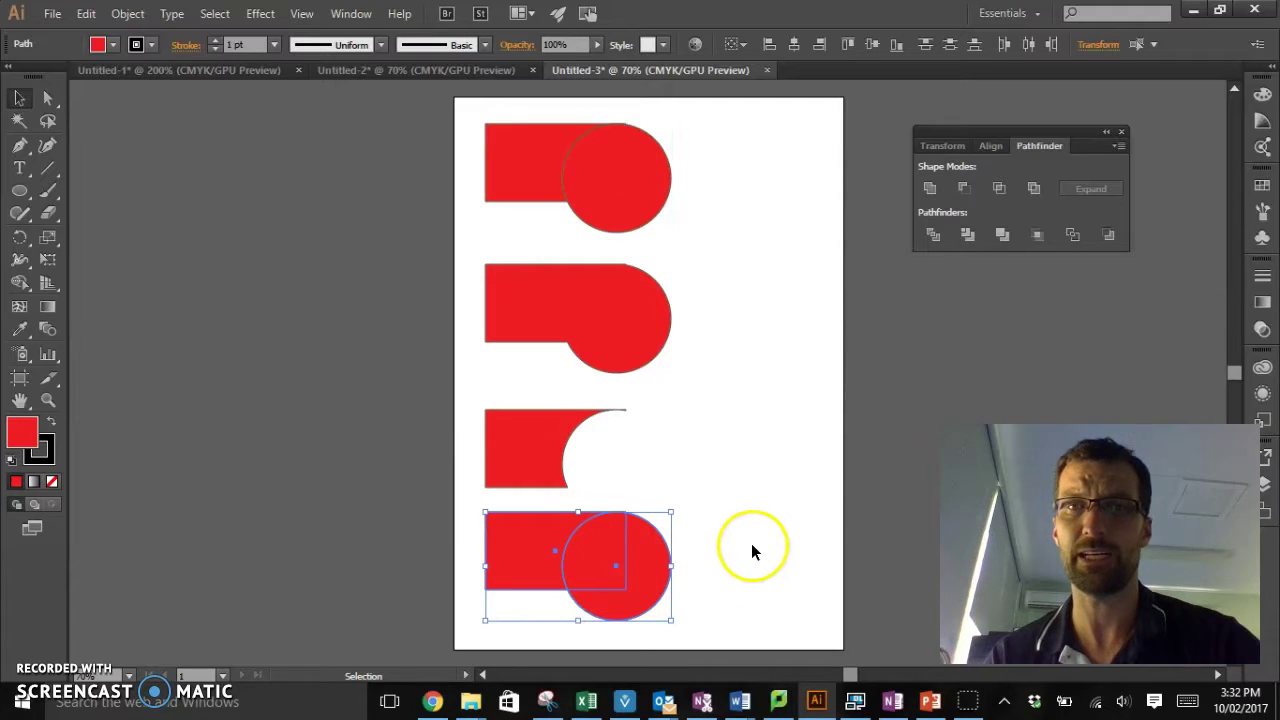
left_click(1005, 197)
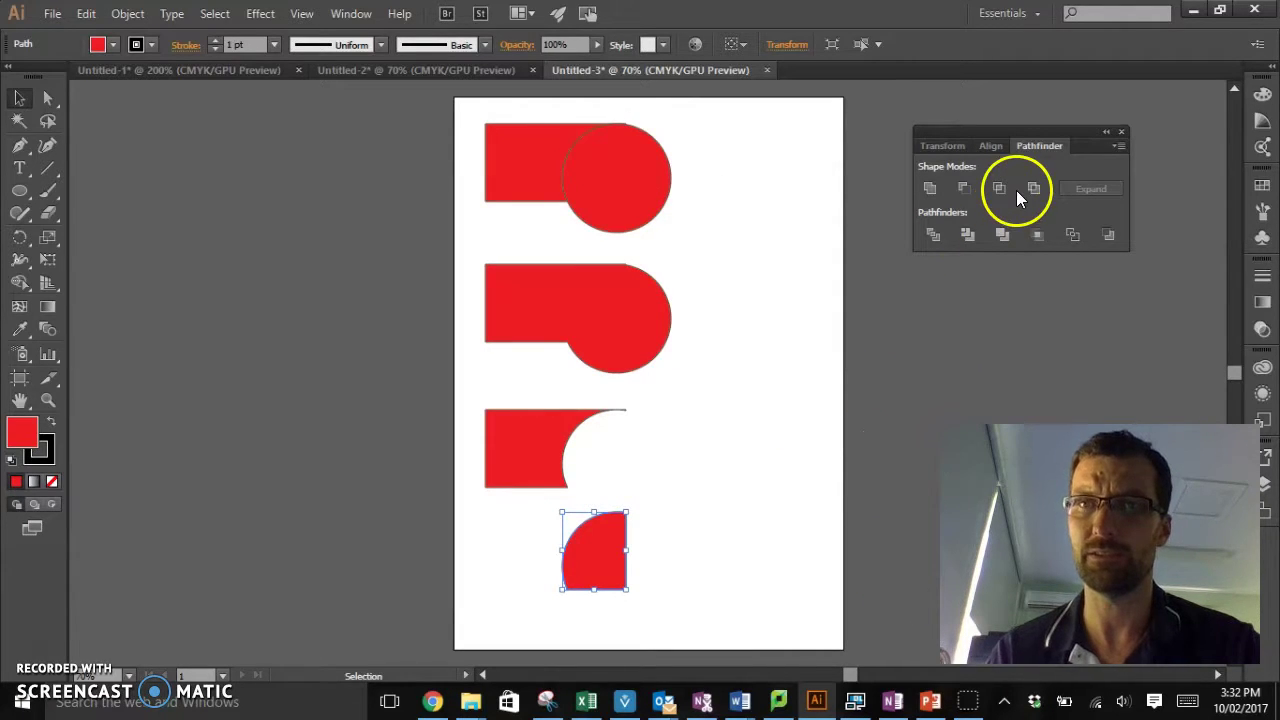
Step: Copy the original pair to its right, shift the original slightly left, and remove the copy's overlap with Exclude
left_click_drag(418, 112, 741, 260)
left_click_drag(647, 179, 634, 205)
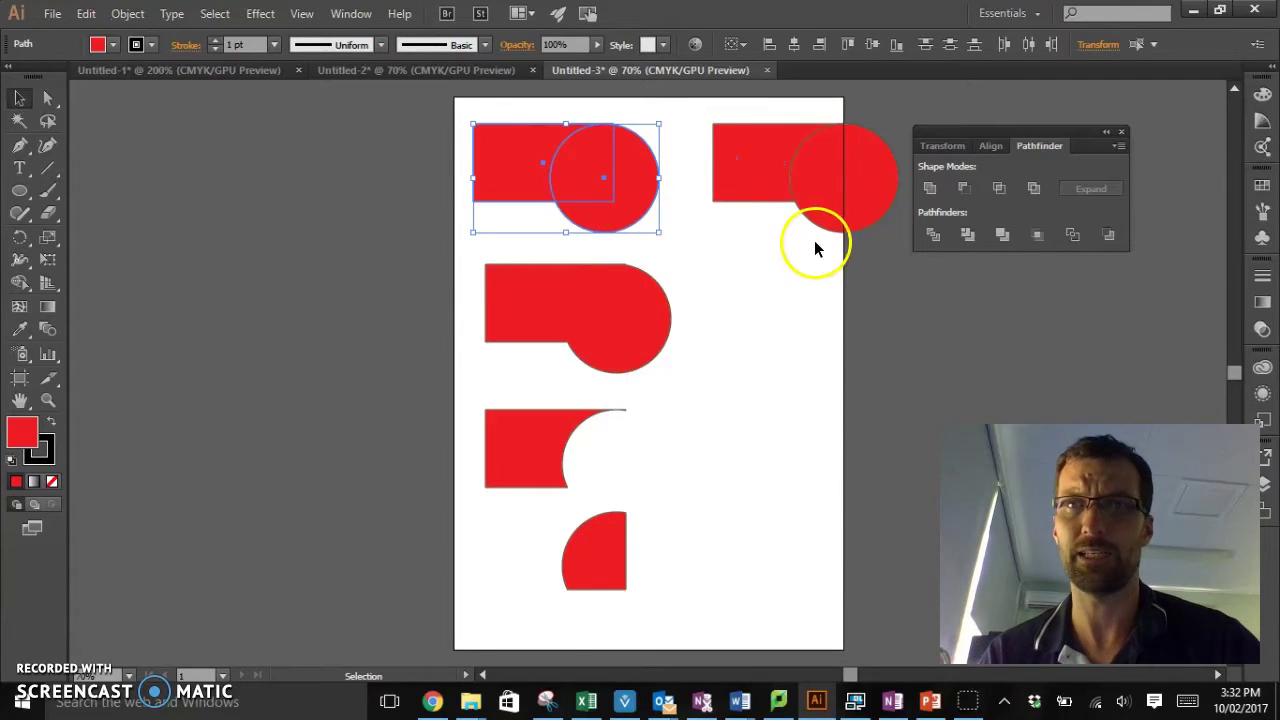
left_click(882, 270)
left_click_drag(684, 246, 862, 143)
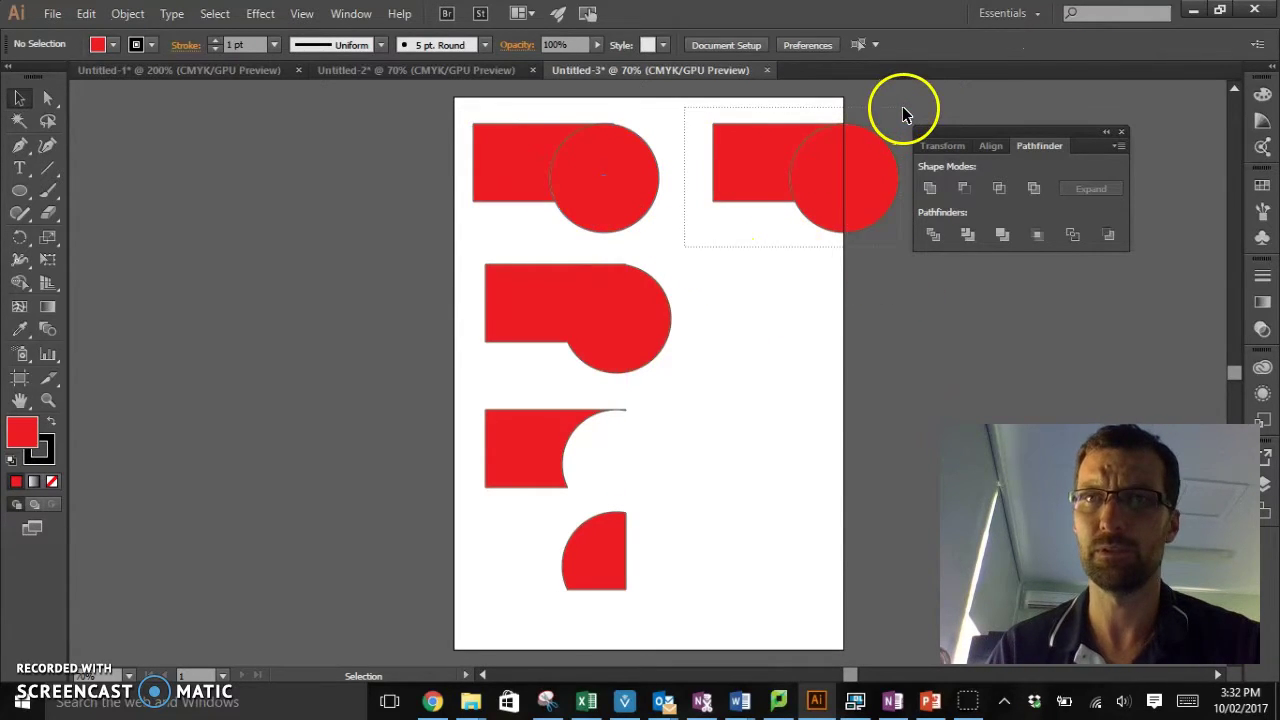
left_click_drag(902, 106, 904, 112)
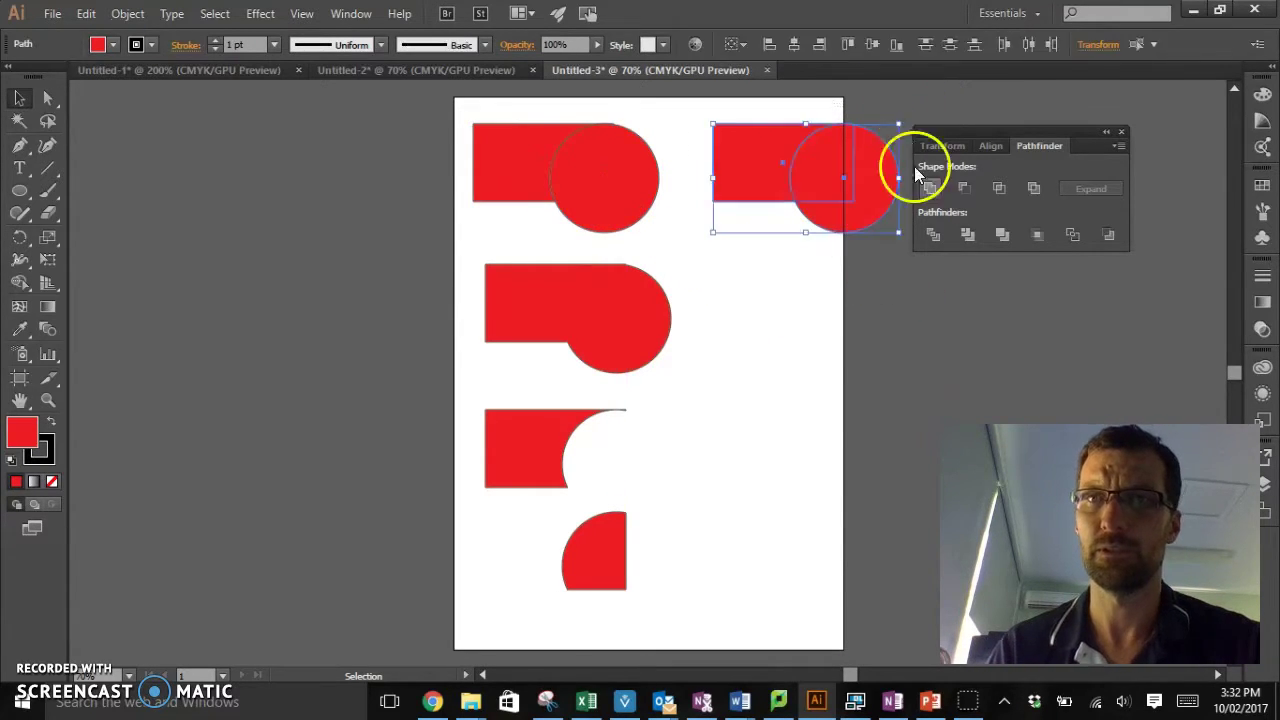
left_click(1036, 190)
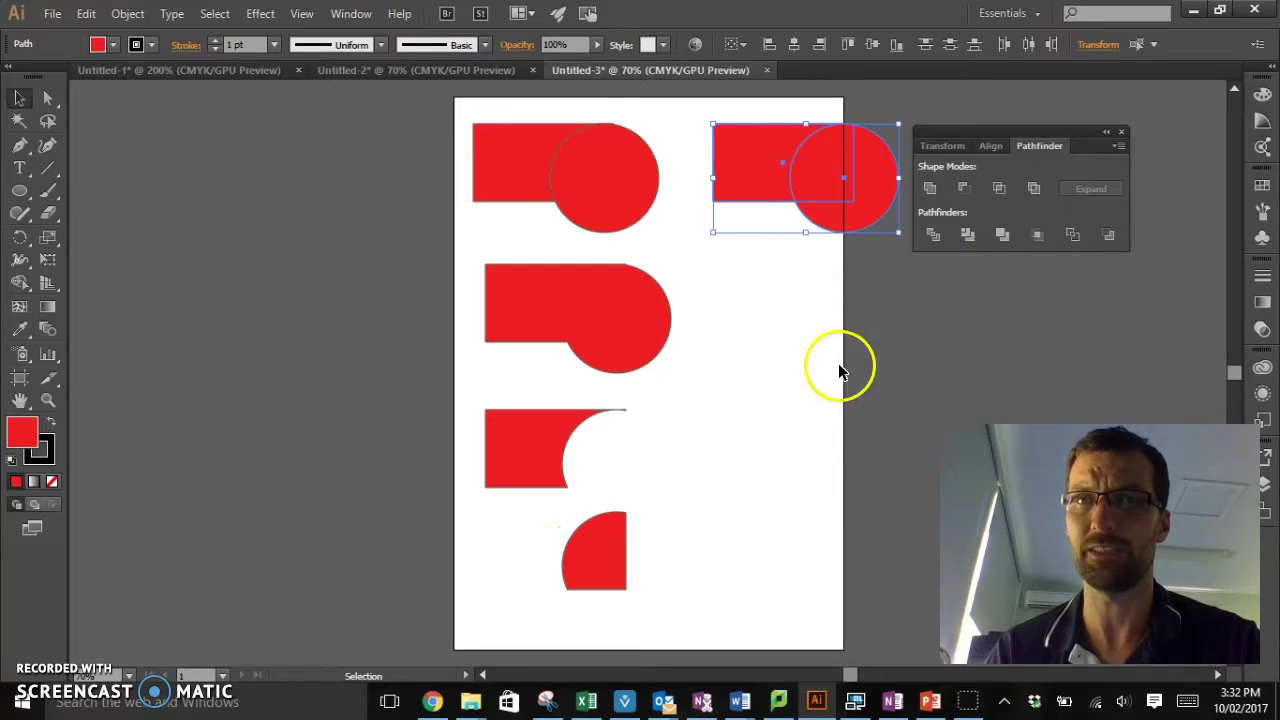
left_click(1036, 190)
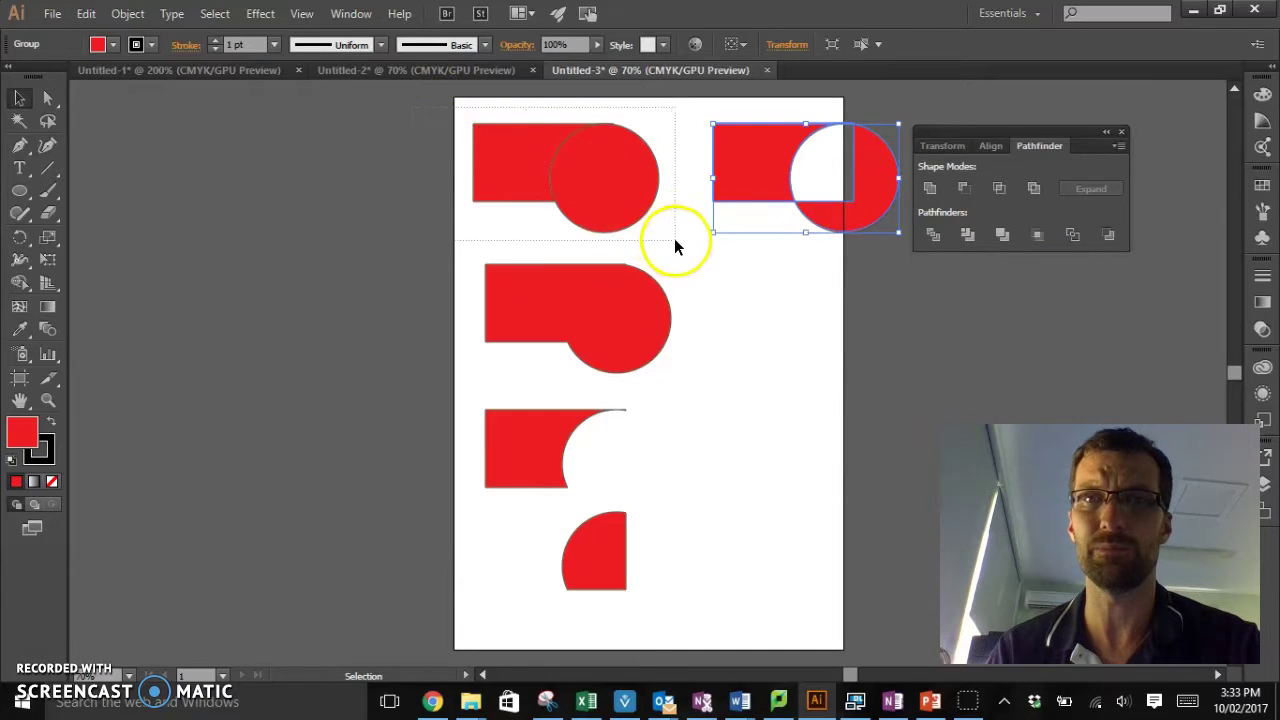
Step: Copy the original pair below the excluded shape and split the copy into separate pieces with the Divide pathfinder
left_click(619, 190)
left_click_drag(632, 180, 872, 333)
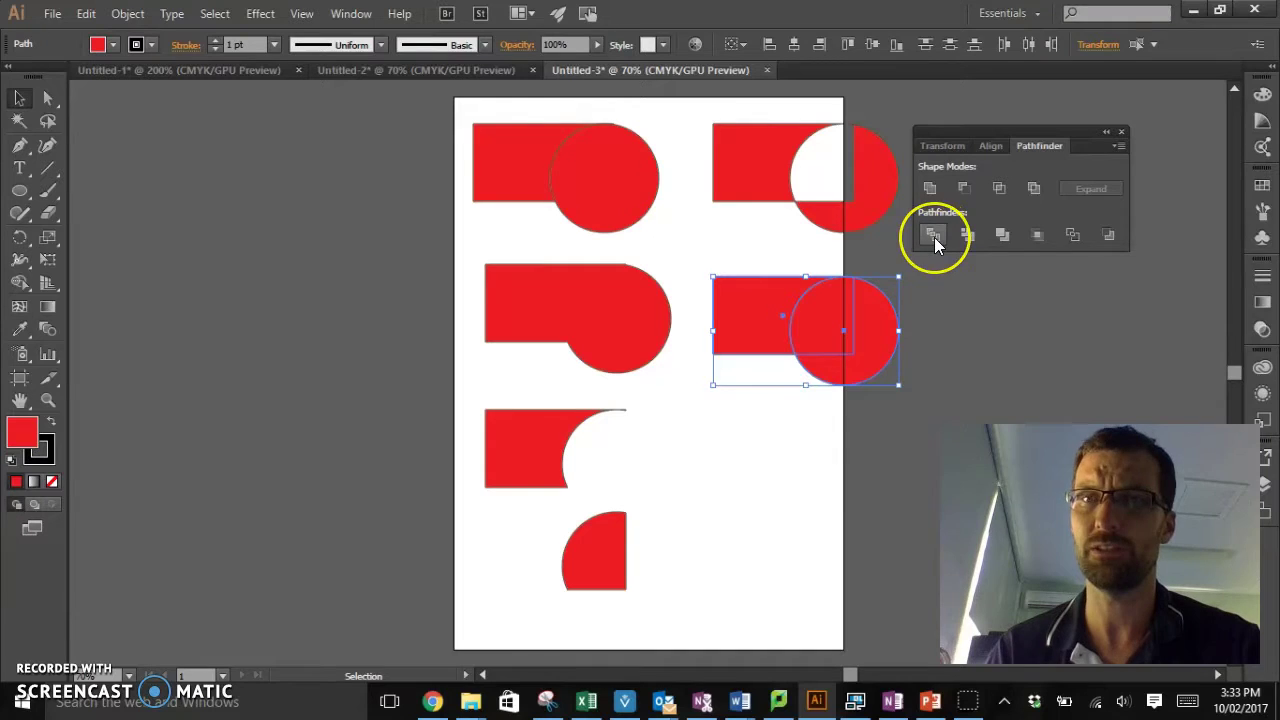
left_click(934, 237)
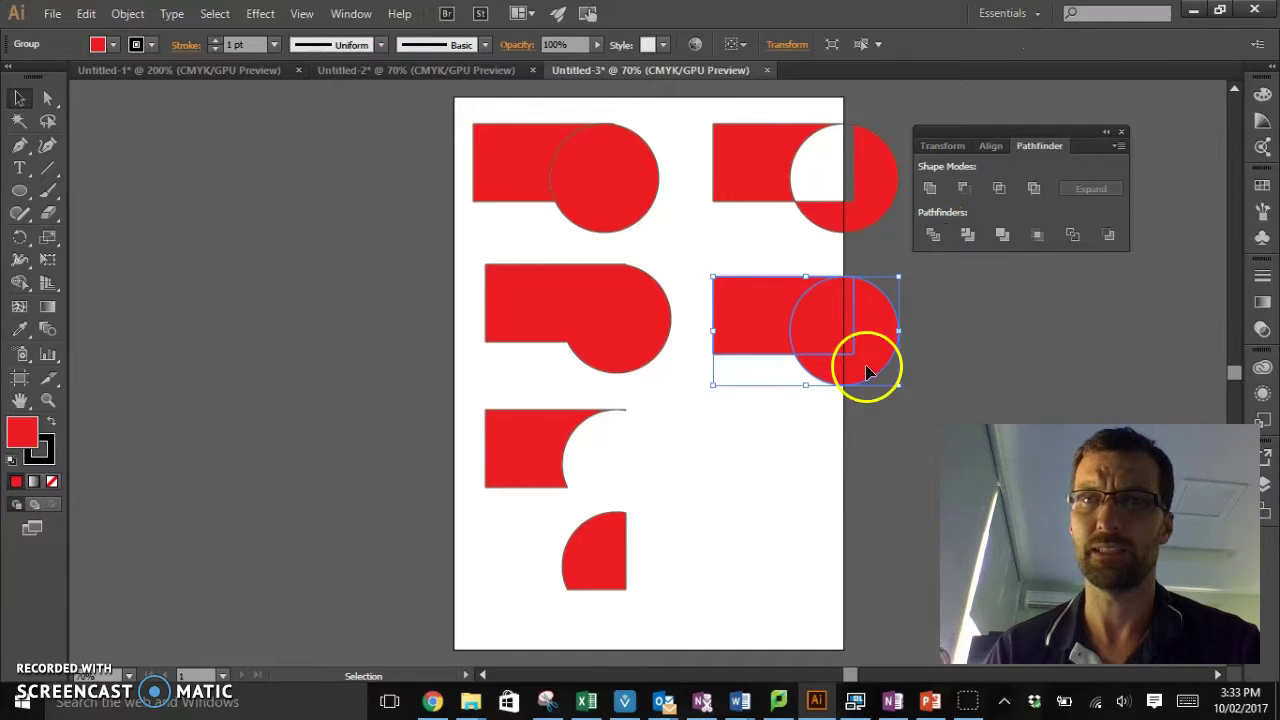
left_click(925, 410)
left_click(760, 318)
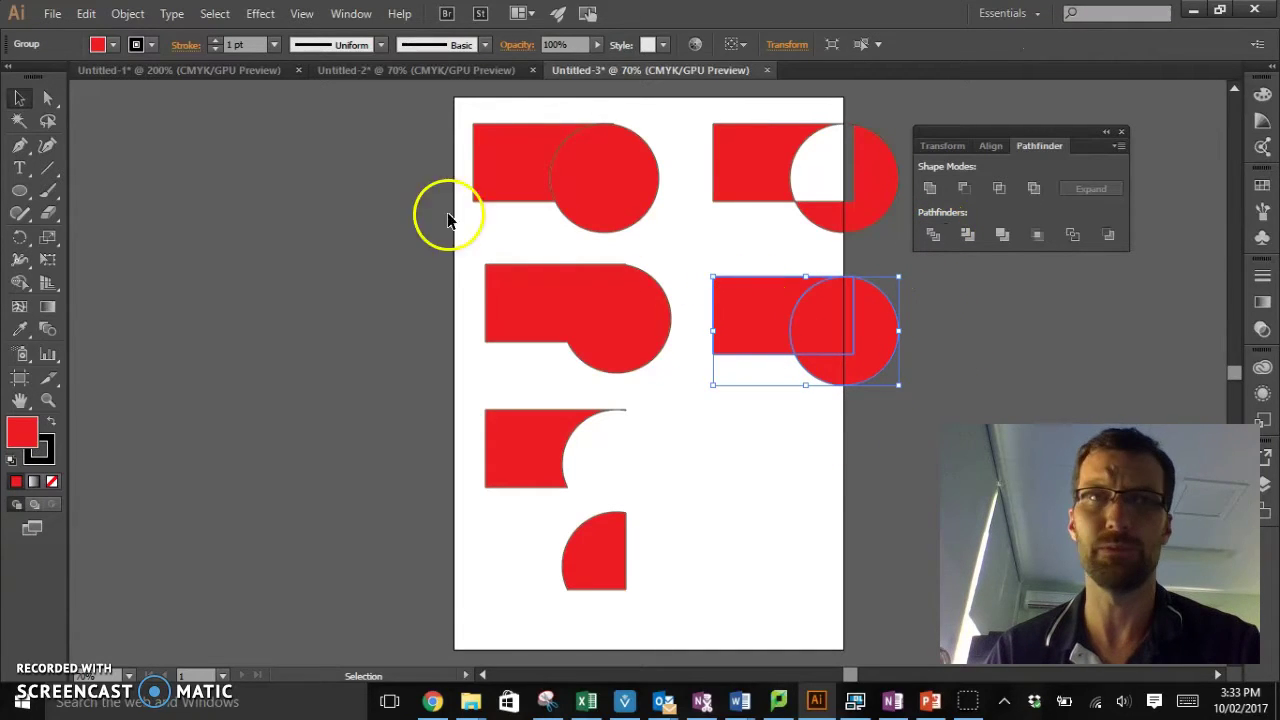
Step: Pull the three divided pieces apart with the Direct Selection tool, leaving gaps between the cut rectangle, the overlap and the circle remainder
left_click(47, 97)
left_click(962, 332)
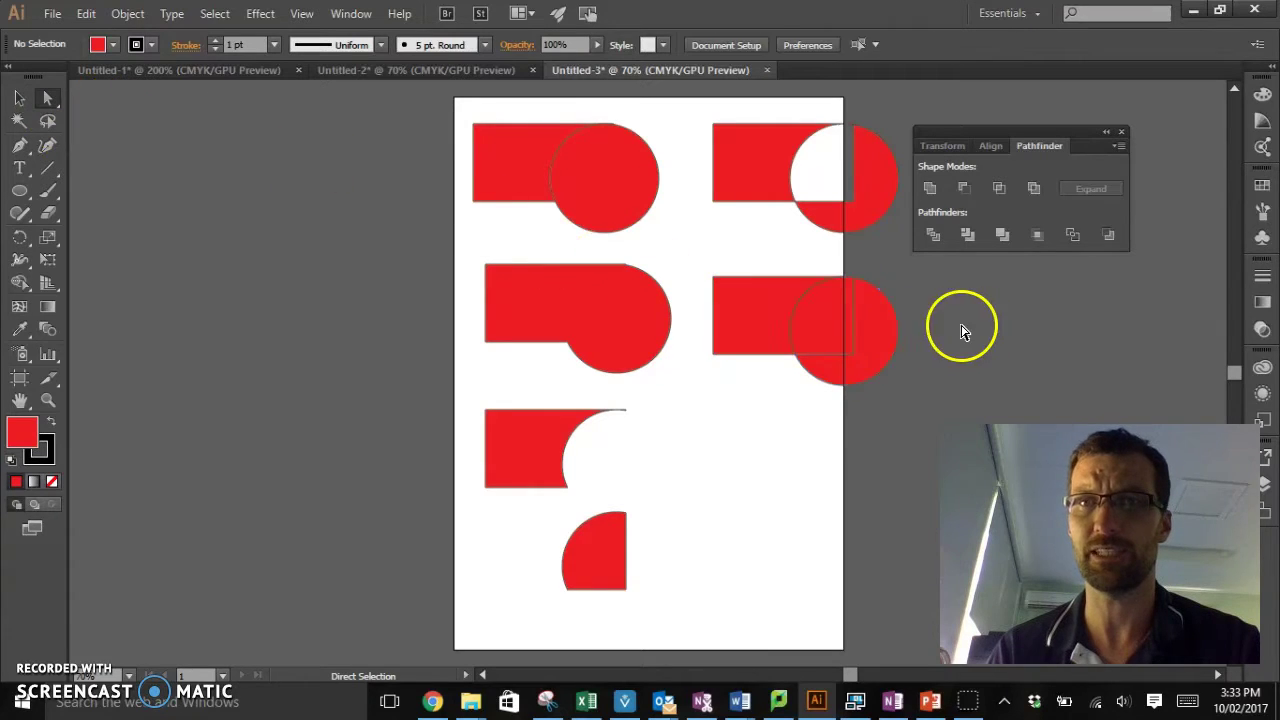
left_click_drag(750, 306, 709, 262)
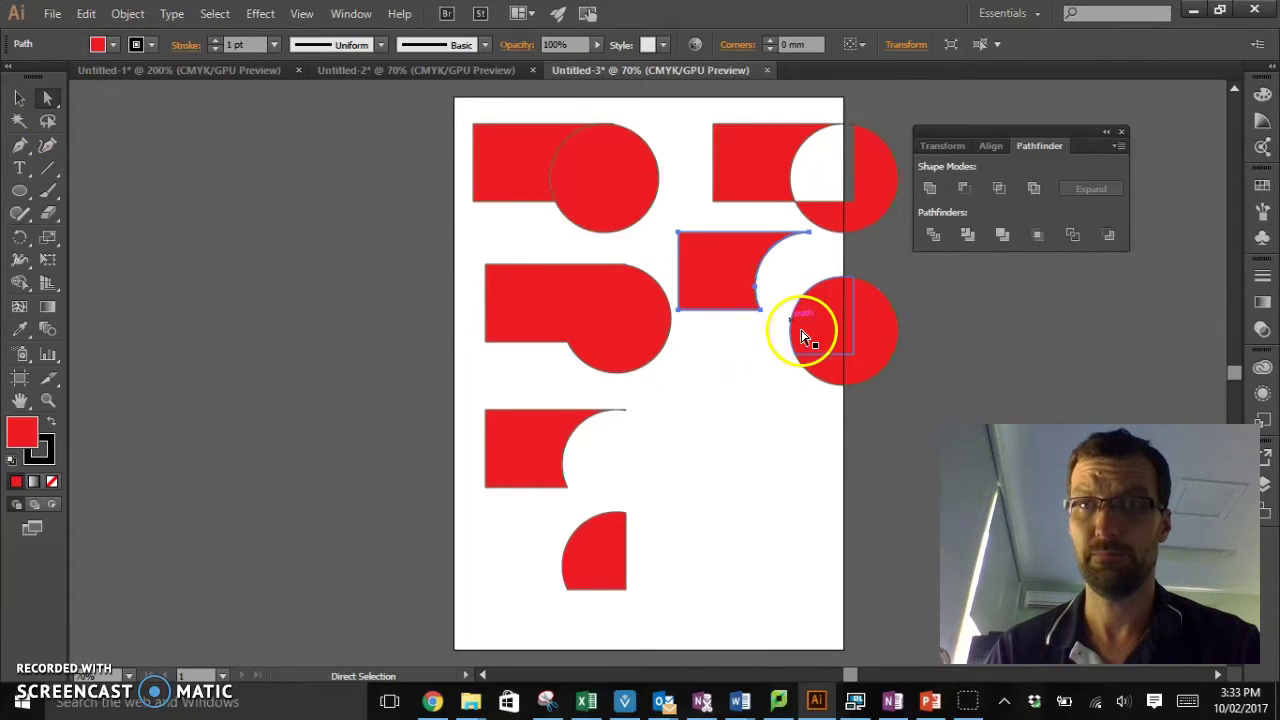
left_click_drag(889, 337, 937, 380)
left_click(834, 319)
left_click_drag(834, 319, 829, 306)
left_click_drag(923, 374, 889, 326)
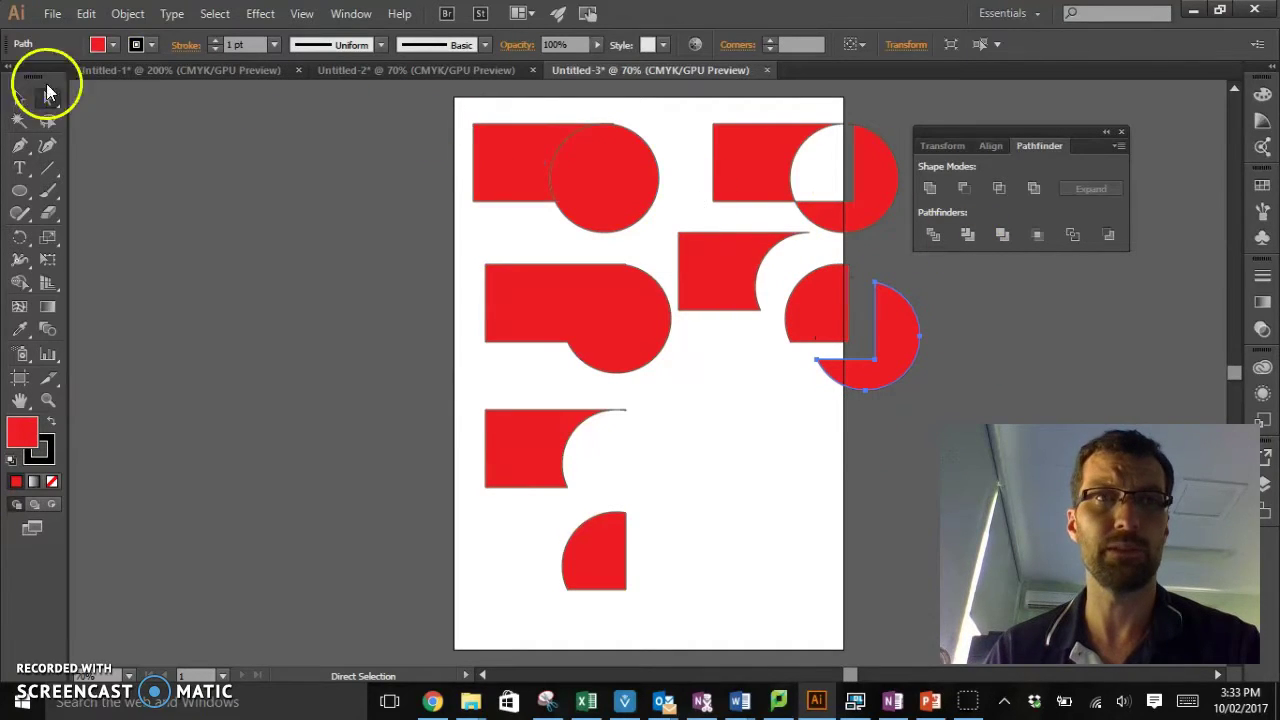
Step: Move the united shape slightly up and left, closer beneath the original rectangle and circle pair
key("v")
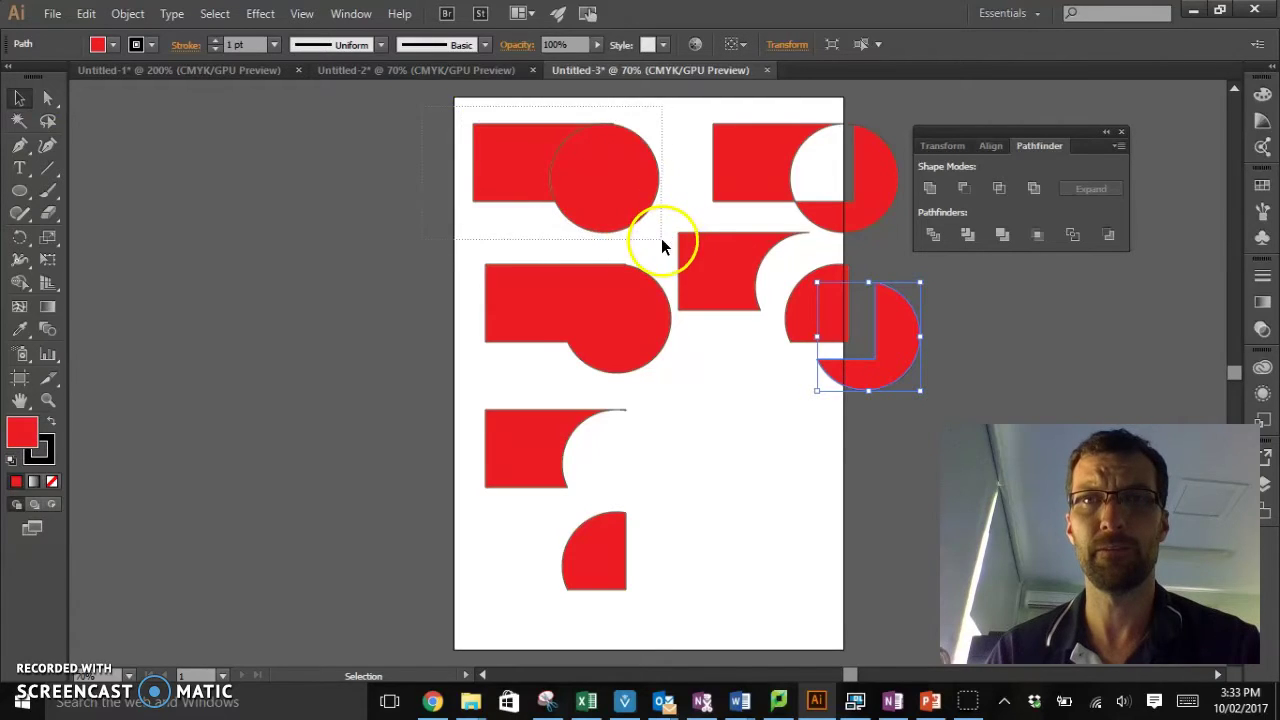
left_click(640, 212)
left_click_drag(577, 270, 593, 288)
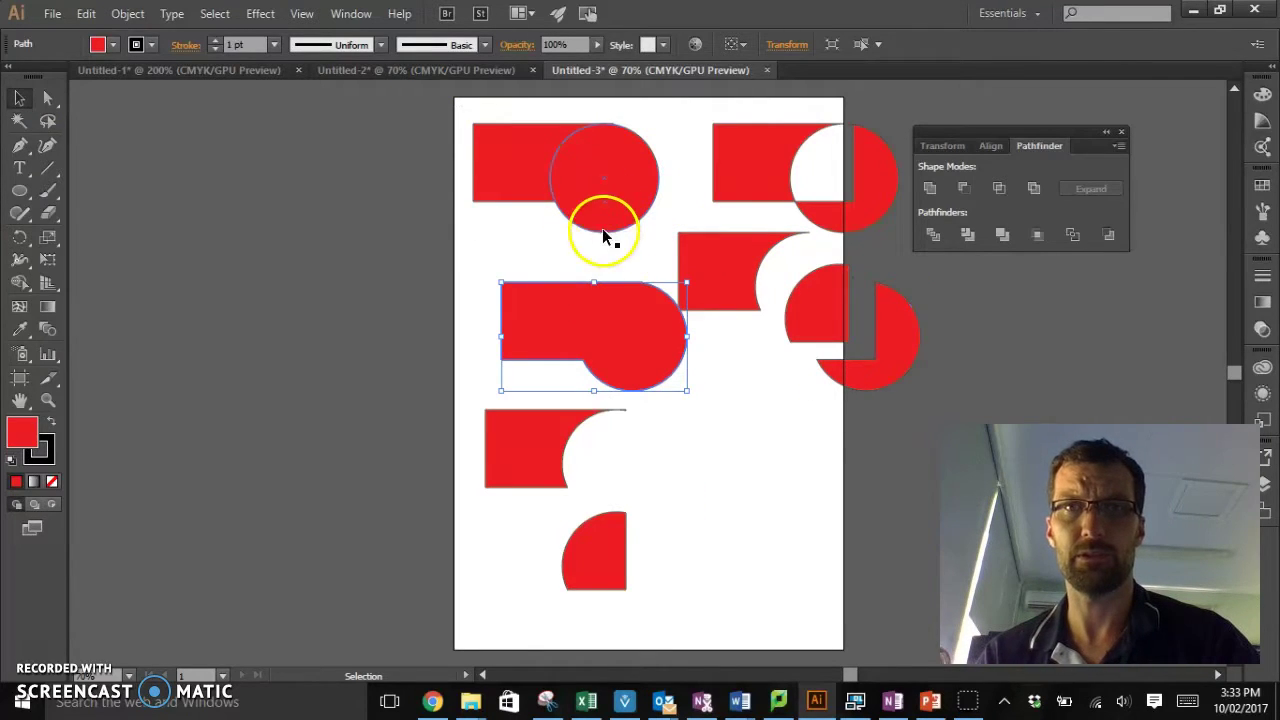
left_click_drag(573, 335, 541, 300)
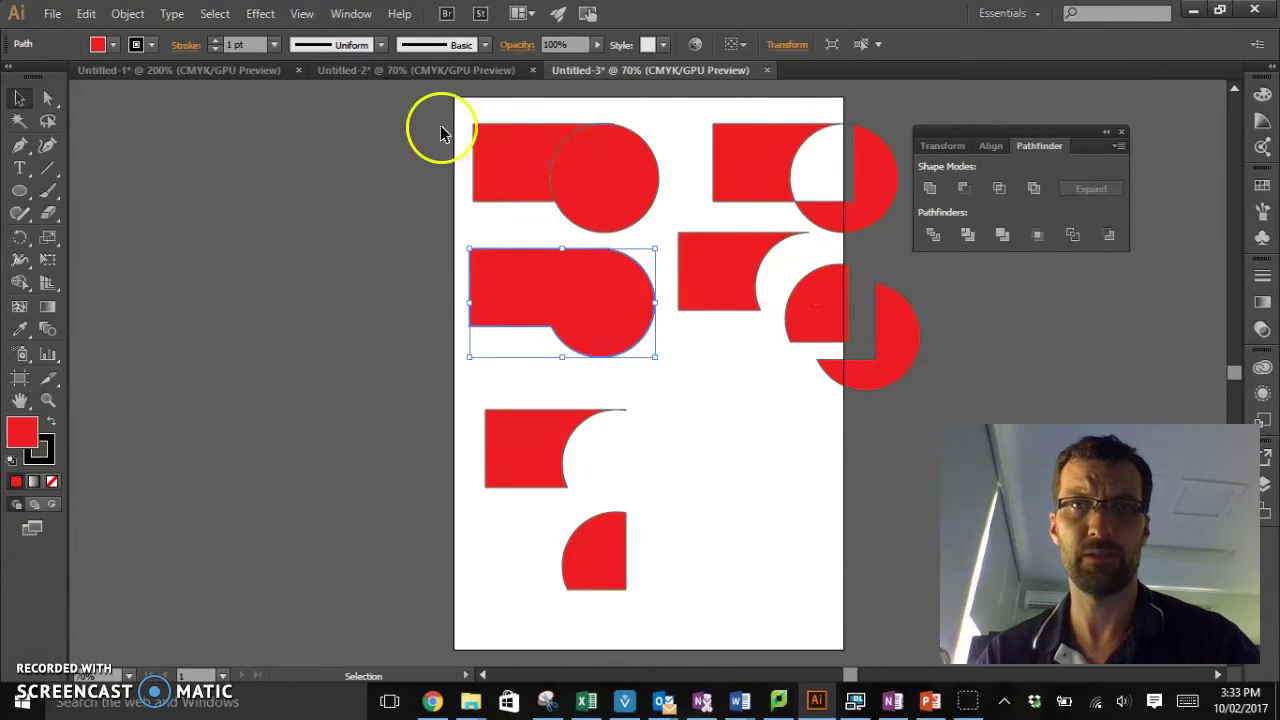
Step: Copy the original rectangle and circle pair below the separated Divide pieces and apply the Trim pathfinder to the copy
left_click(650, 215)
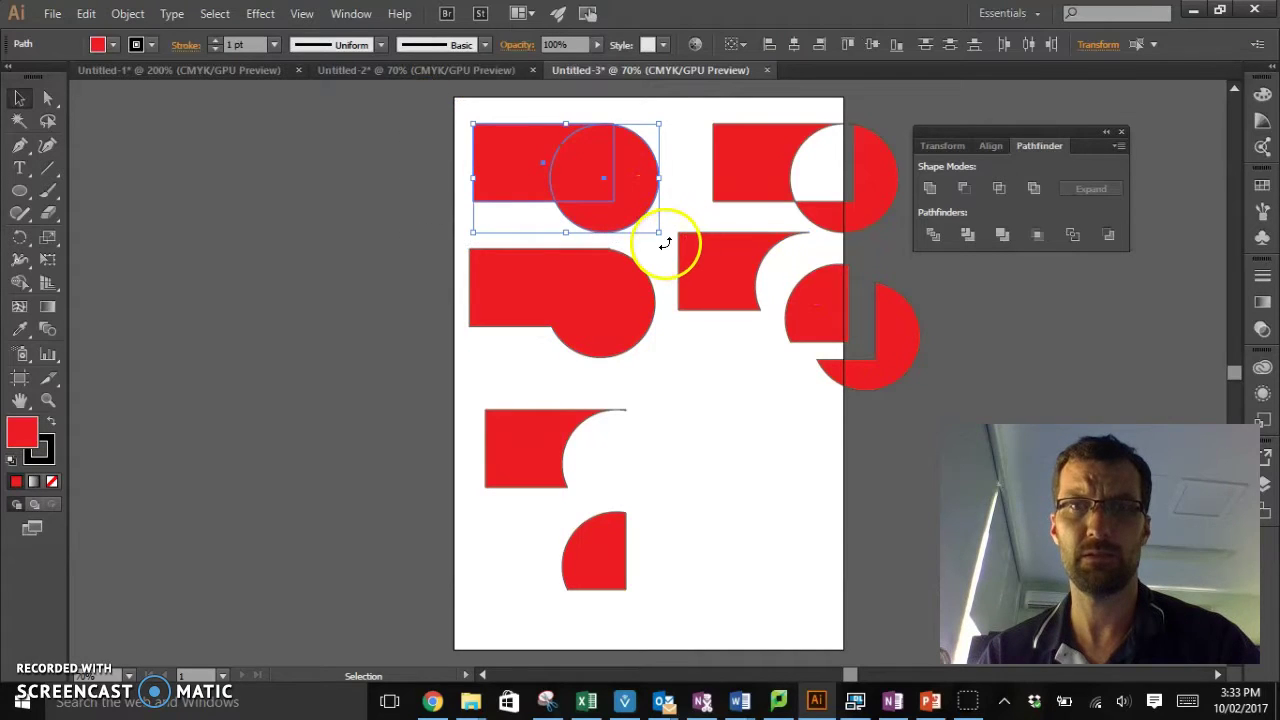
left_click_drag(651, 194, 880, 490)
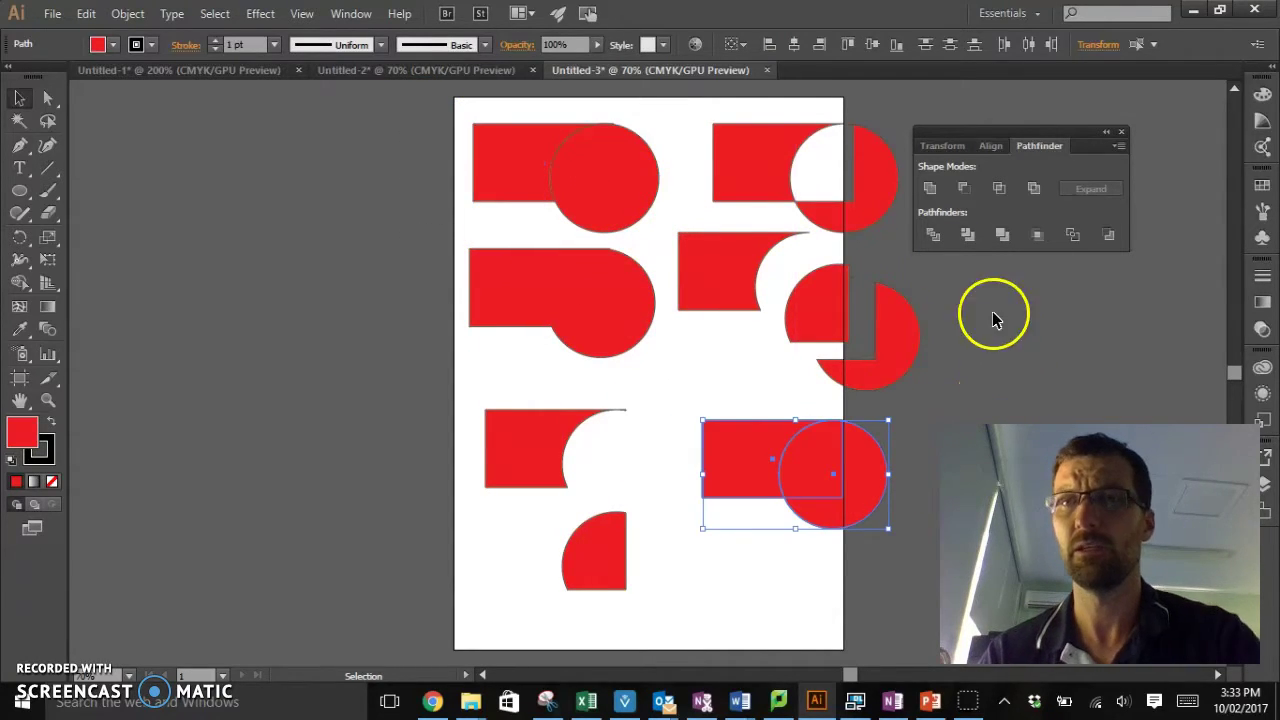
left_click(964, 241)
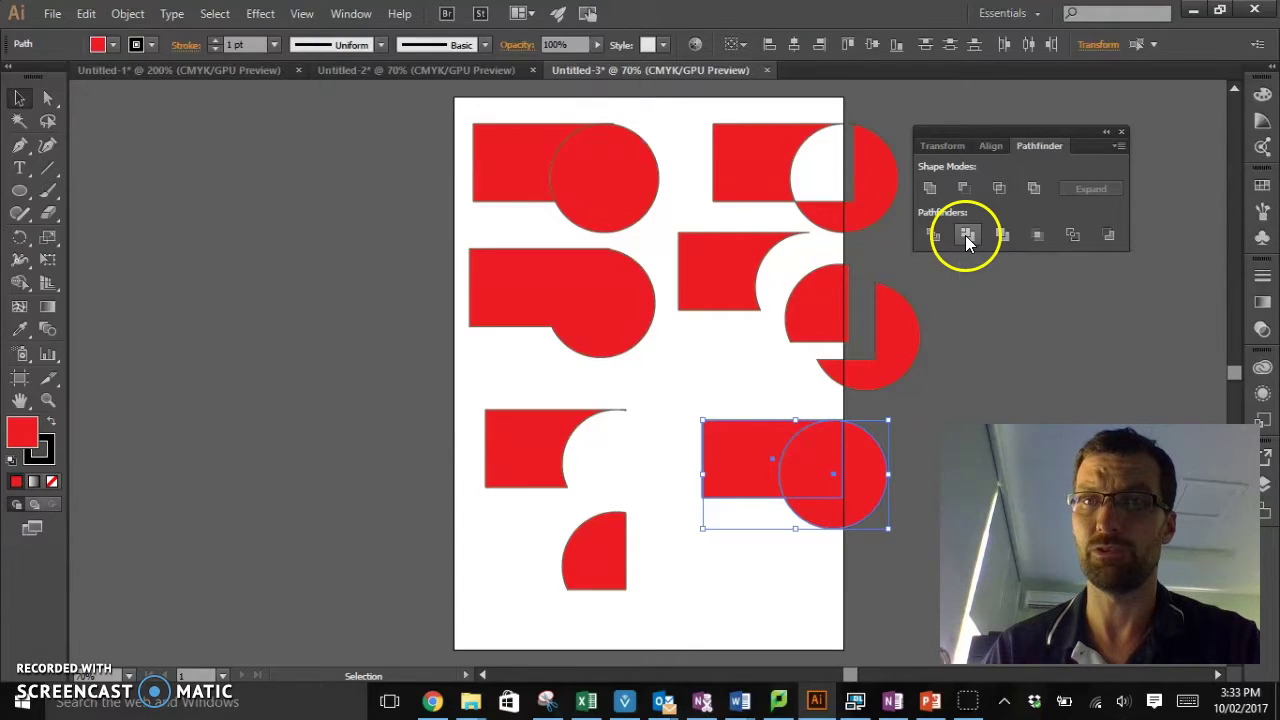
left_click(950, 400)
left_click(824, 478)
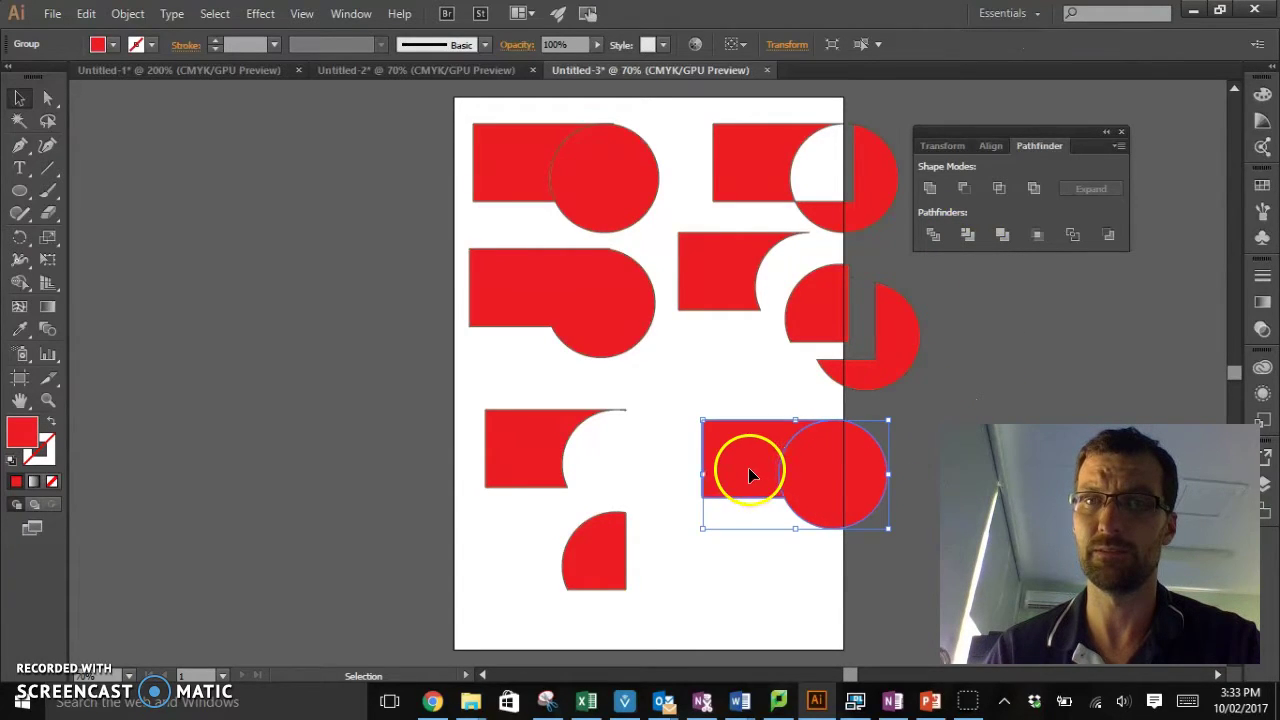
Step: Pull the trimmed rectangle and the full circle apart with the Direct Selection tool, placing them just below the divided pieces
left_click(50, 103)
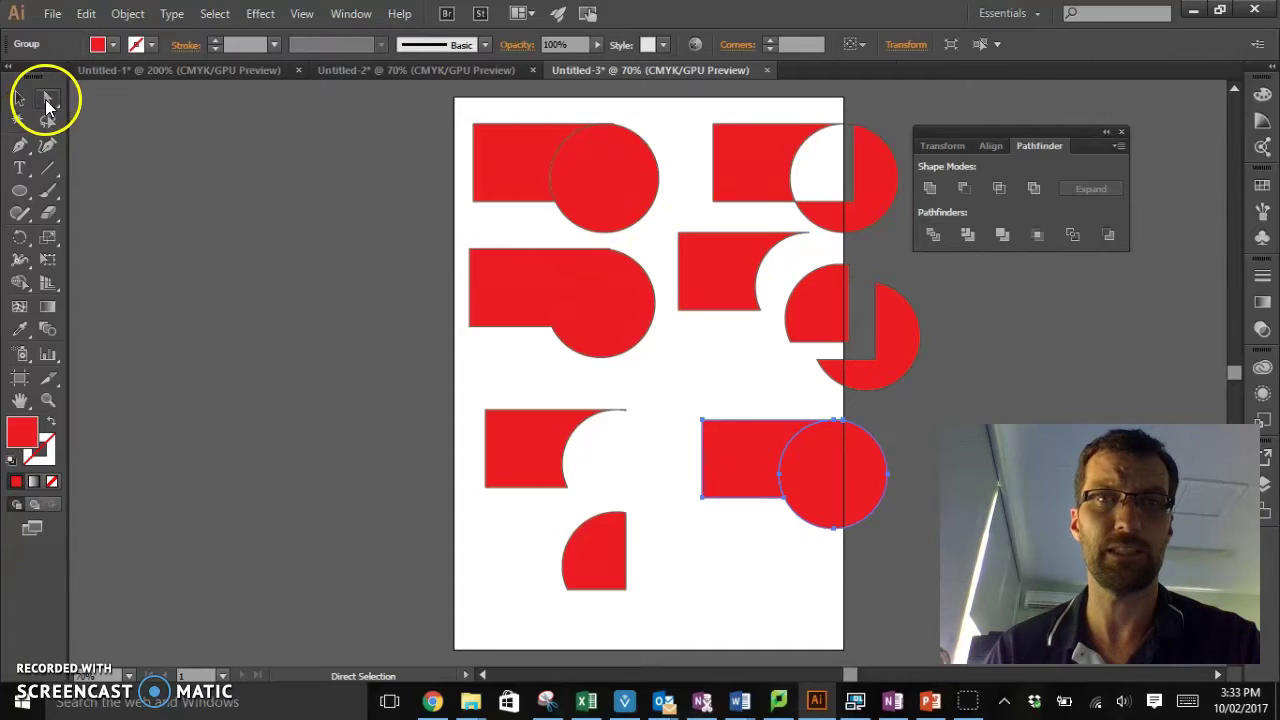
left_click(865, 480)
left_click_drag(880, 492, 928, 532)
mouse_move(754, 457)
left_mouse_down()
mouse_move(730, 447)
mouse_move(754, 457)
left_mouse_up()
left_click_drag(871, 491, 851, 473)
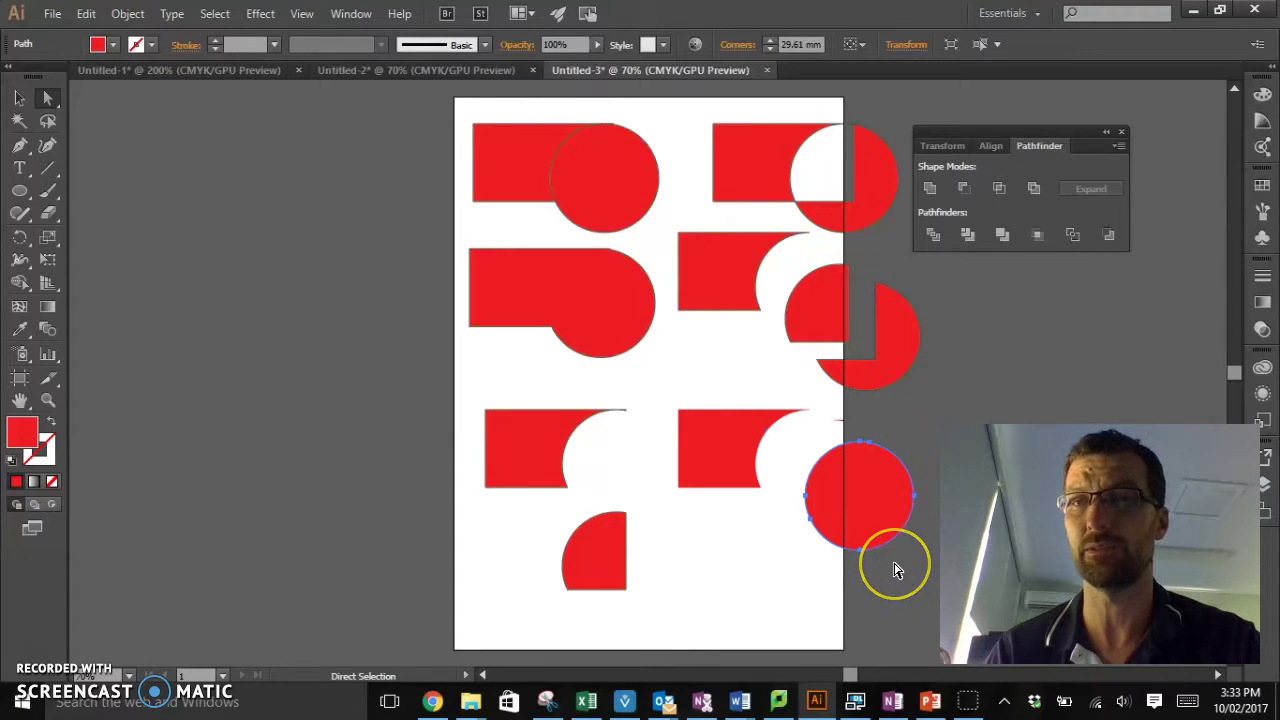
left_click_drag(895, 548, 860, 473)
left_click_drag(731, 451, 737, 429)
Step: Copy the original rectangle and circle pair to the artboard's lower right, beneath the trimmed pieces
left_click(19, 97)
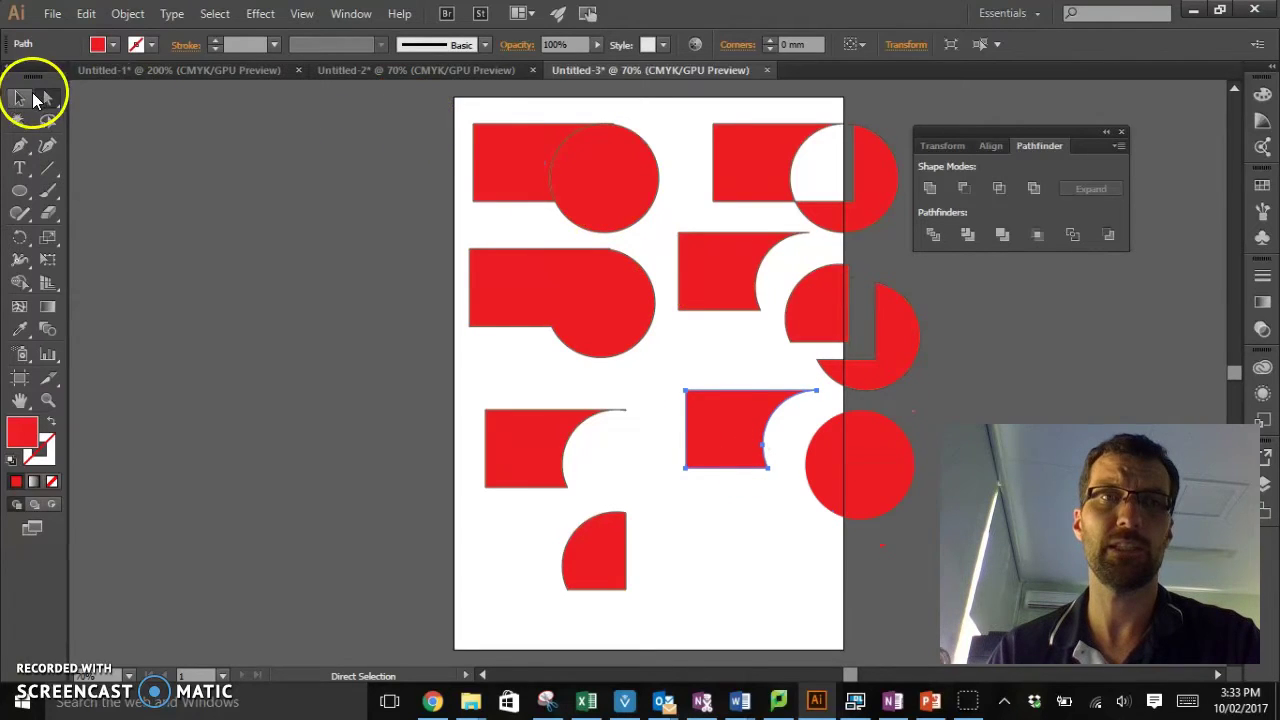
left_click_drag(421, 112, 664, 241)
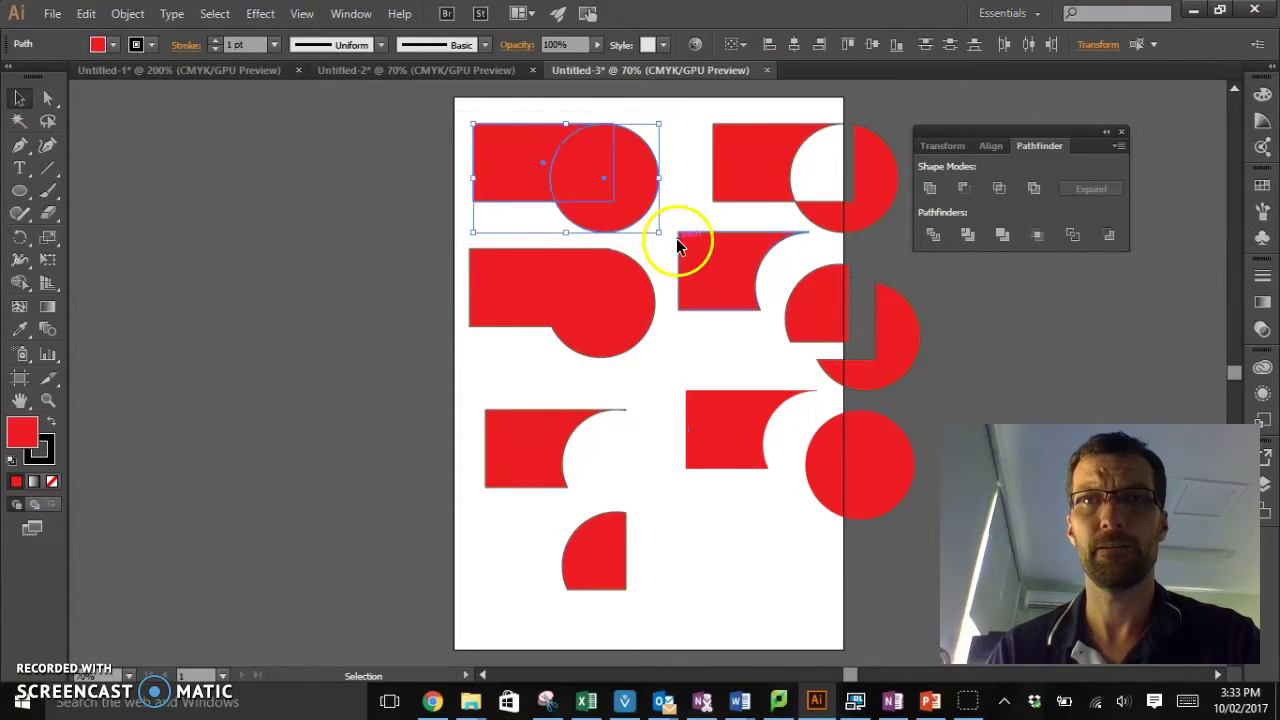
key("alt")
left_click_drag(638, 187, 870, 606)
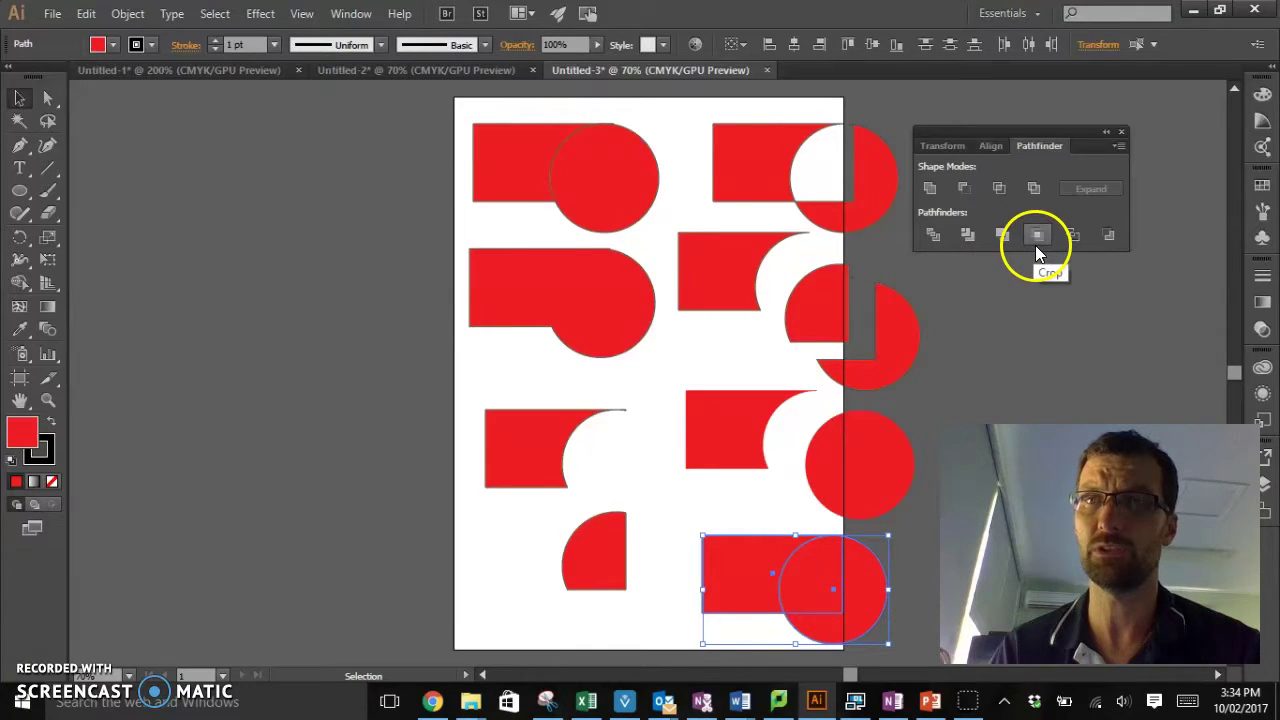
Step: Cut the rectangle out of the circle in the new copy with Minus Back, and move the remainder left onto the artboard
left_click(1108, 237)
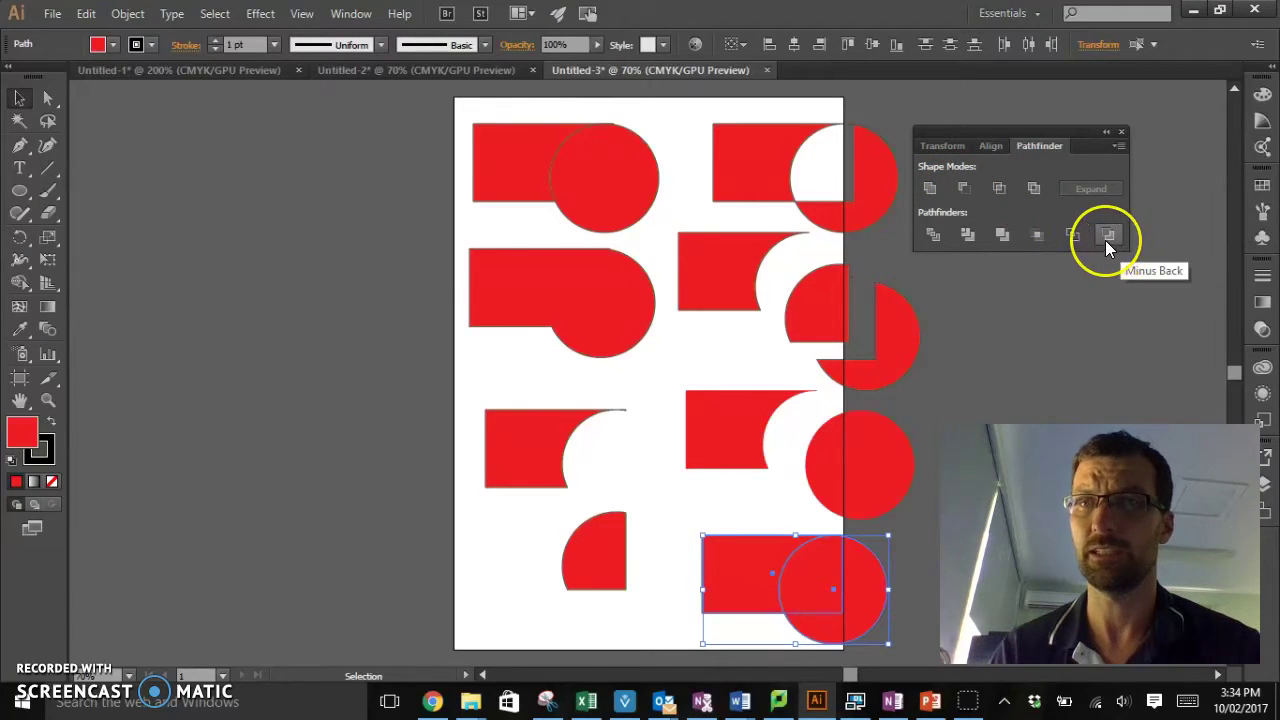
left_click(785, 170)
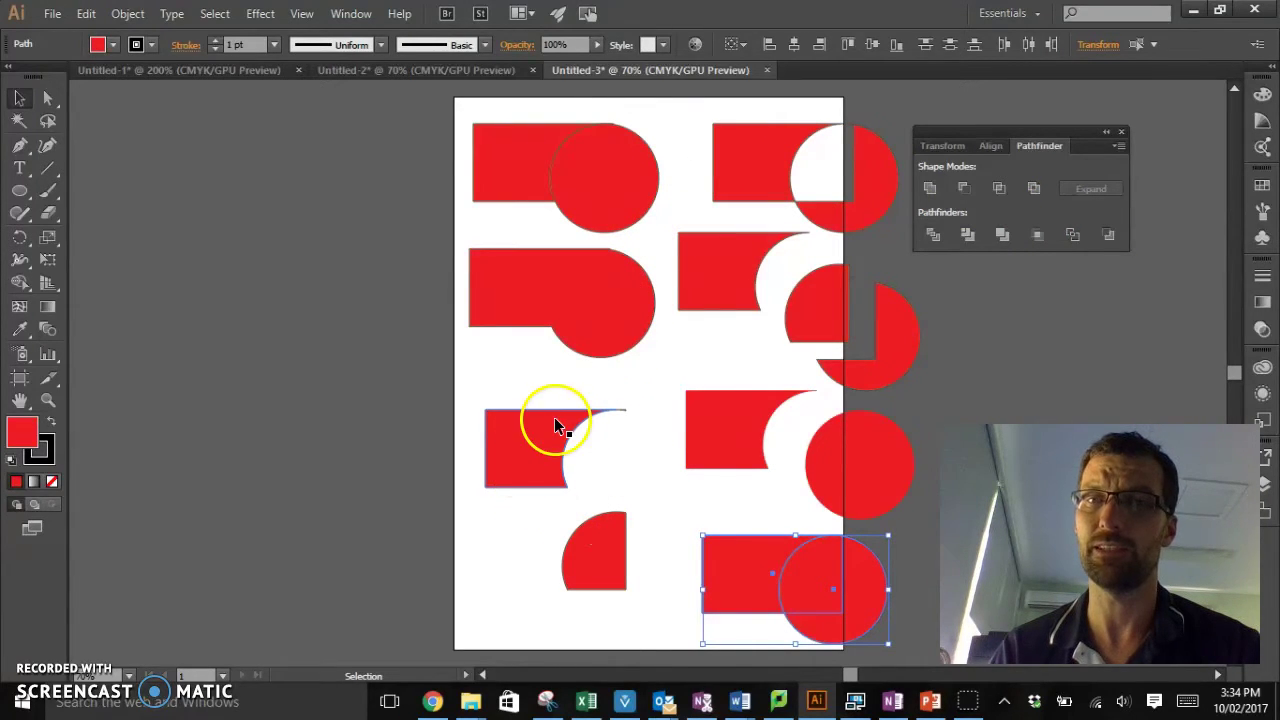
left_click(1106, 236)
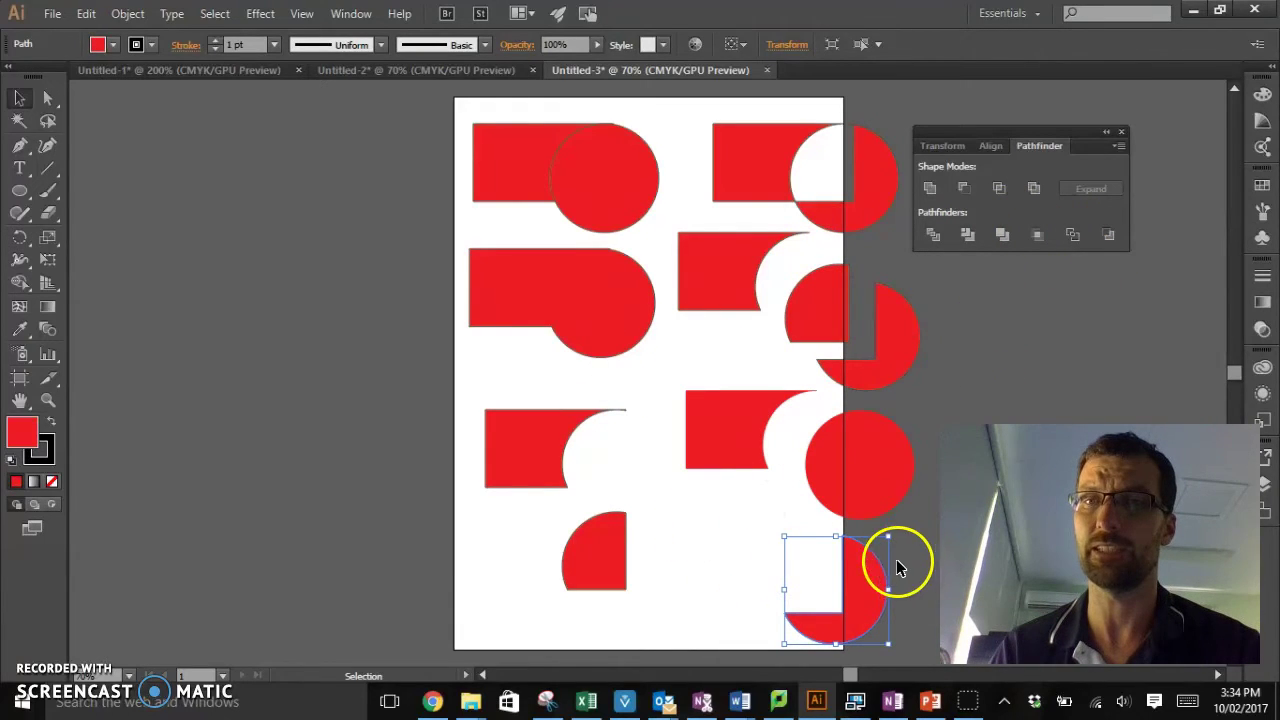
left_click_drag(853, 597, 790, 589)
left_click(943, 423)
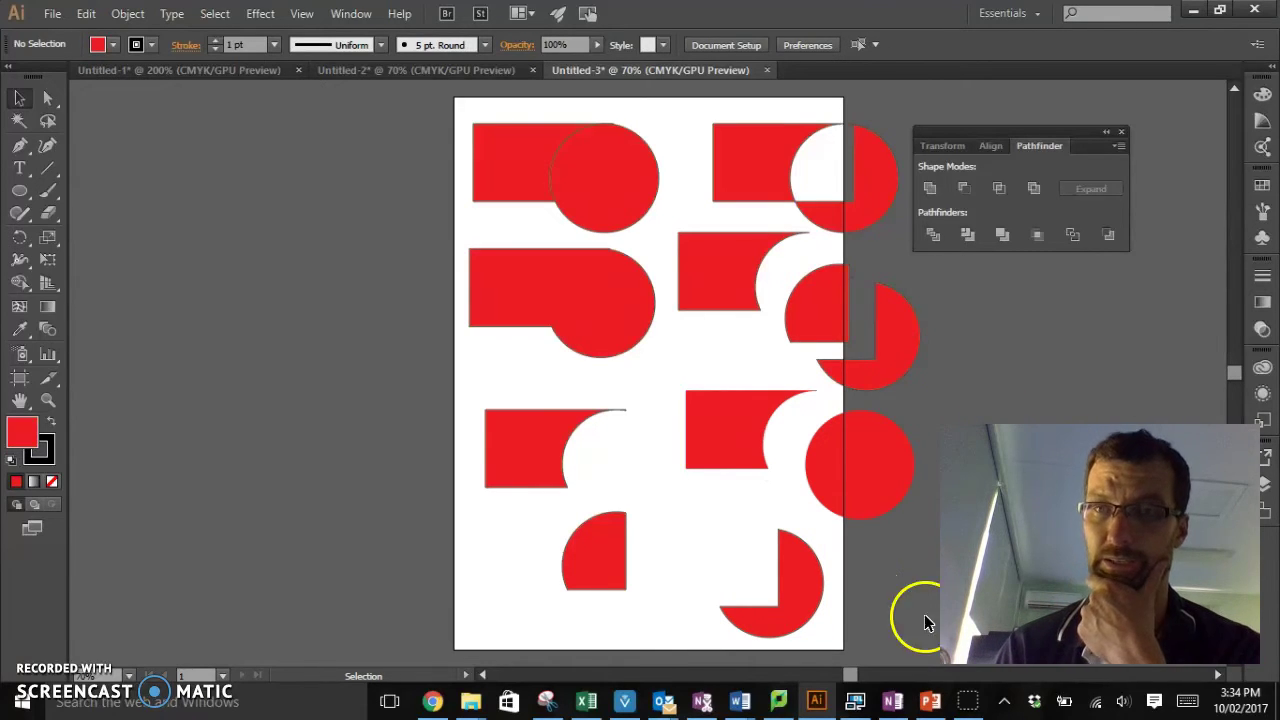
Step: Show the shape tools grouped with the Ellipse tool
left_click_drag(29, 203, 18, 152)
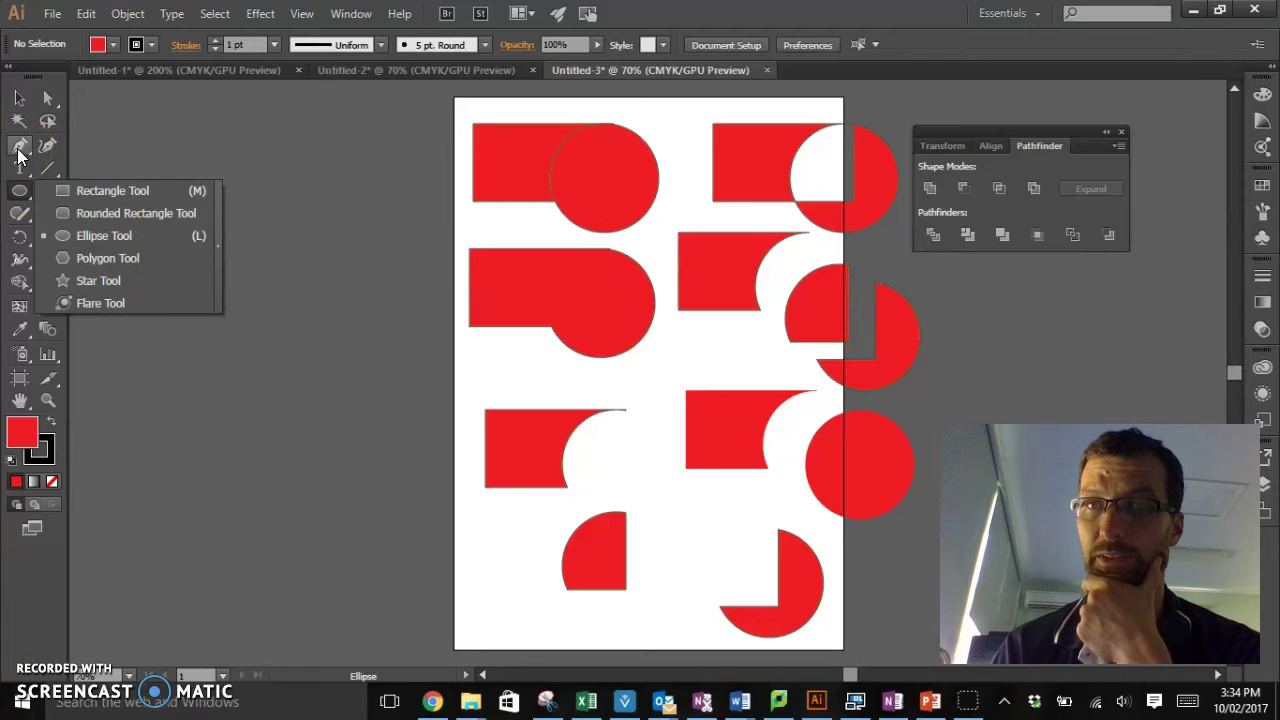